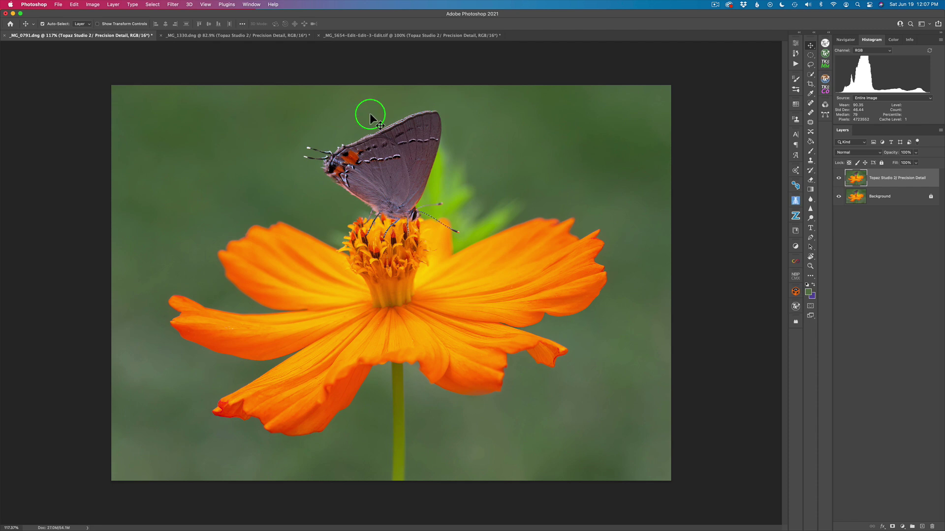
# Review the ageratum and chive blossom photos, then return to _MG_0791.dng.
pyautogui.click(248, 37)
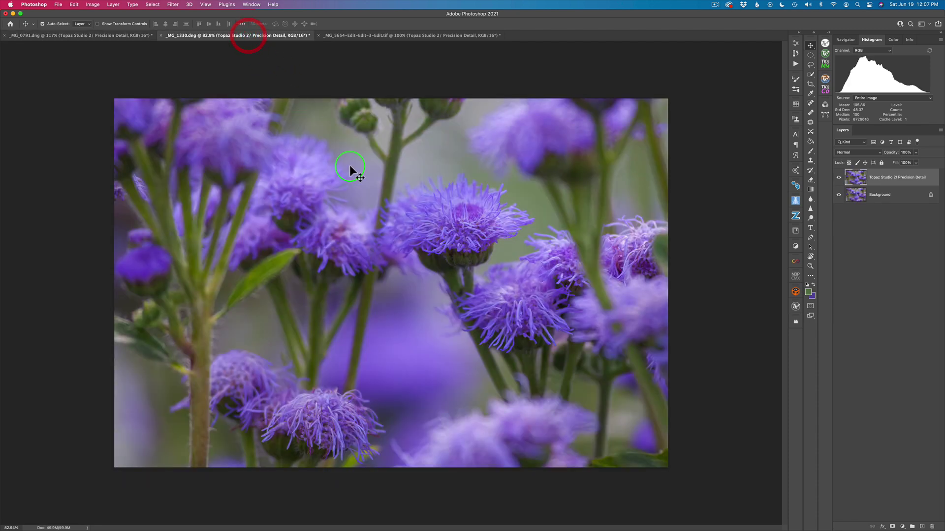
pyautogui.click(426, 35)
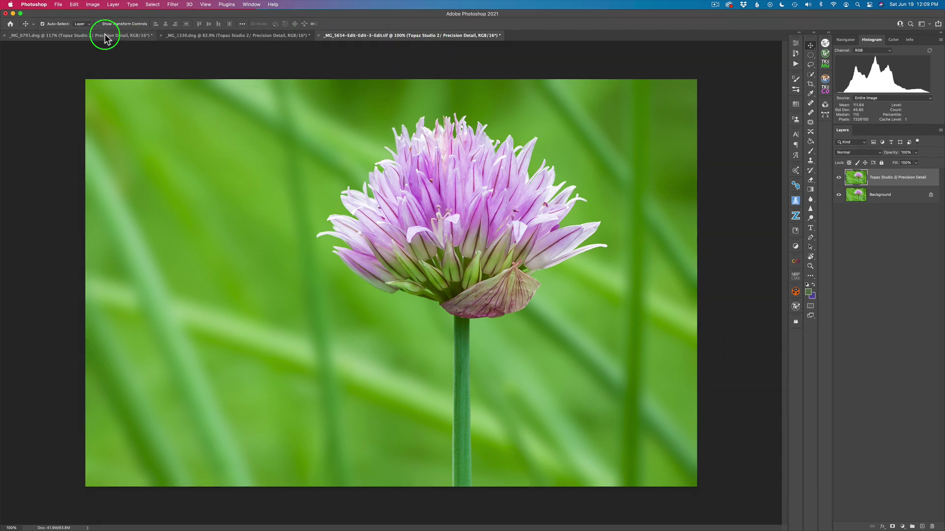
pyautogui.click(105, 38)
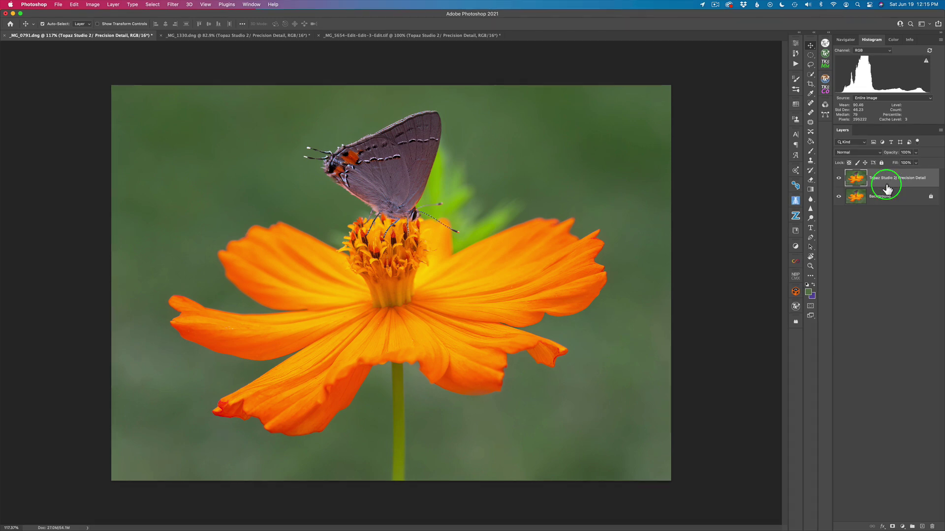
# Send the orange cosmos photo to Topaz Studio 2 through the Filter menu.
pyautogui.click(174, 5)
pyautogui.moveTo(190, 226)
pyautogui.click(298, 227)
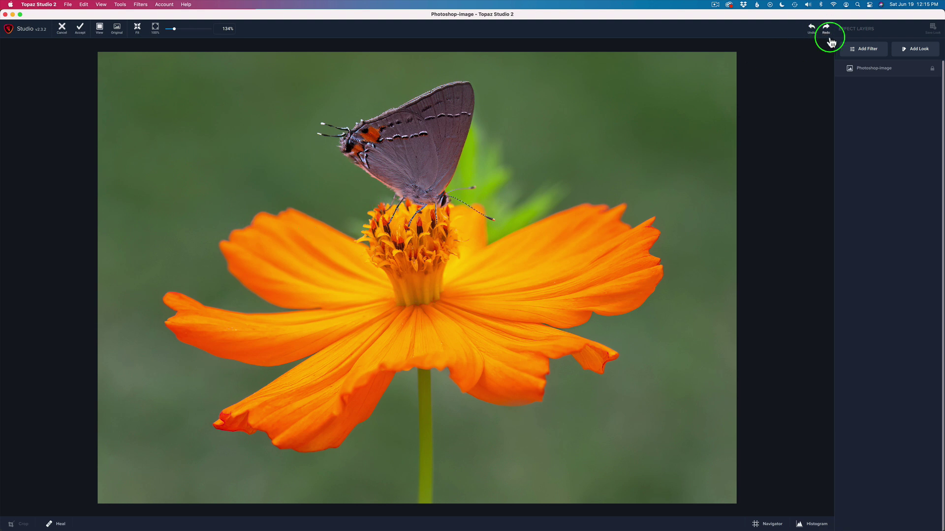
# Open the filter library from the Effect Layers panel's Add Filter button.
pyautogui.click(874, 54)
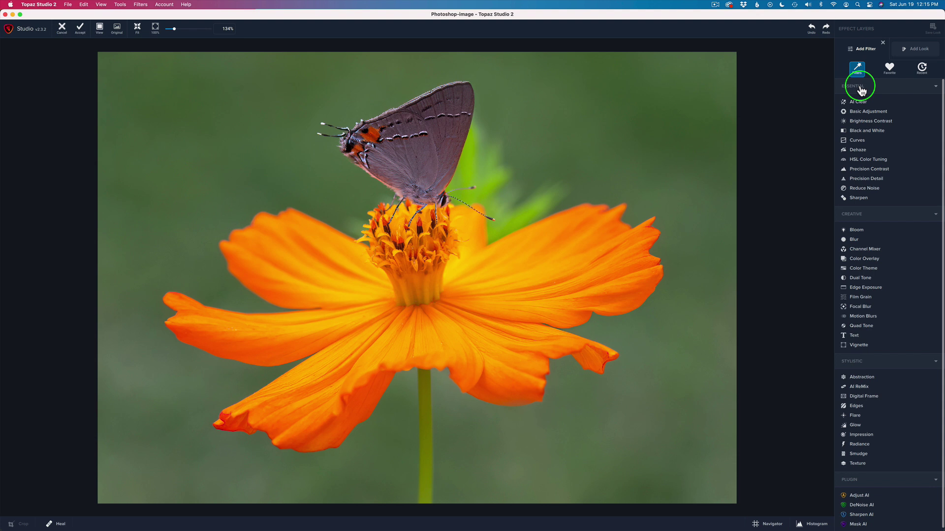
# Add Precision Detail from the Essential filters as an effect layer on the cosmos image.
pyautogui.click(870, 182)
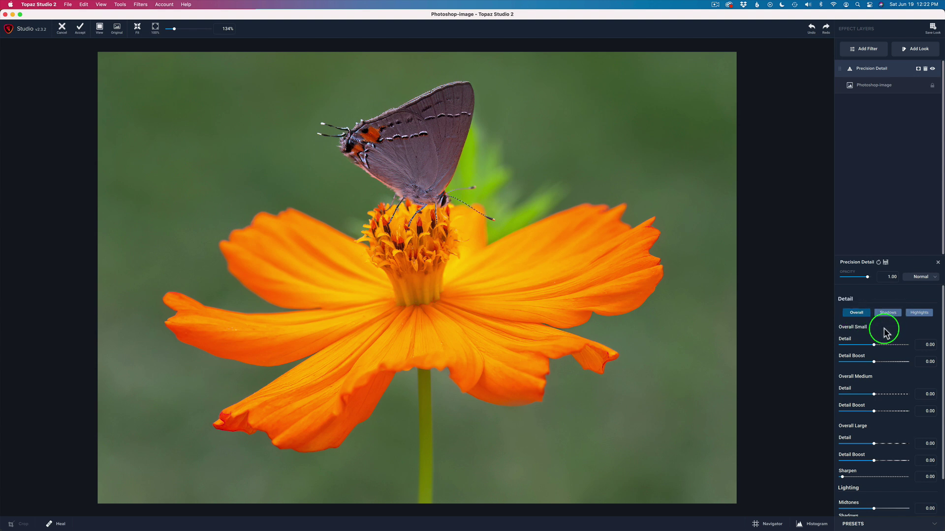
# Zoom in and set Overall Detail to 0.19 small, 0.12 medium and 0.17 large.
pyautogui.scroll(5, 445, 178)
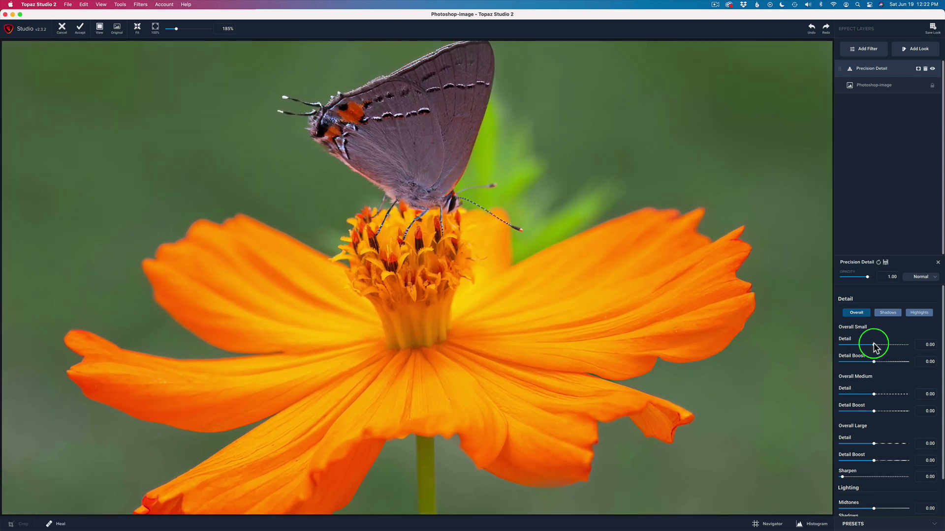
pyautogui.moveTo(874, 344); pyautogui.dragTo(879, 345)
pyautogui.moveTo(875, 394)
pyautogui.mouseDown()
pyautogui.moveTo(916, 396)
pyautogui.moveTo(879, 400)
pyautogui.mouseUp()
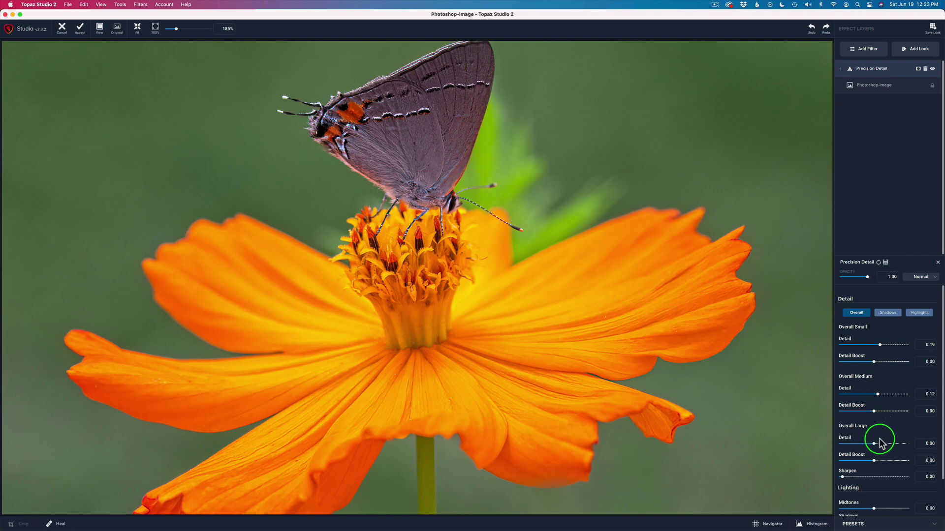
pyautogui.moveTo(874, 444)
pyautogui.mouseDown()
pyautogui.moveTo(893, 444)
pyautogui.moveTo(885, 445)
pyautogui.mouseUp()
pyautogui.moveTo(324, 129); pyautogui.dragTo(324, 128)
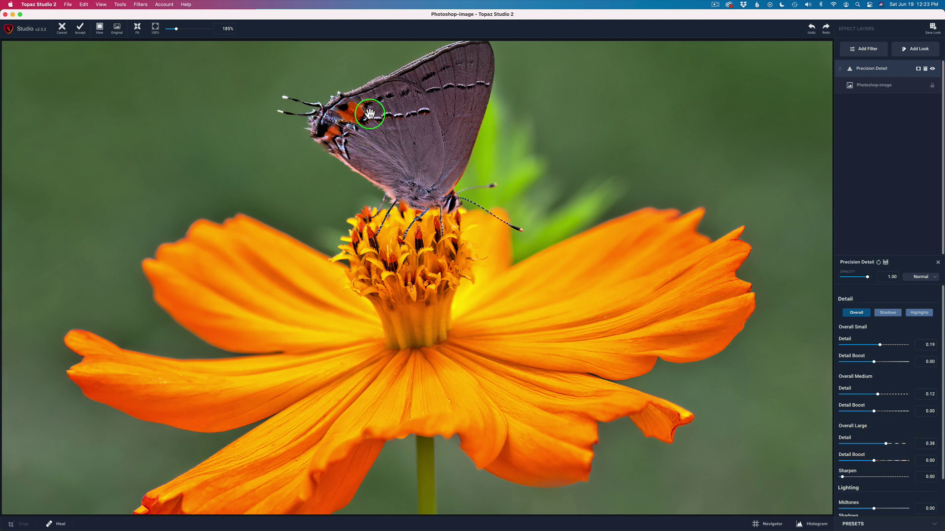
pyautogui.moveTo(886, 443)
pyautogui.mouseDown()
pyautogui.moveTo(895, 445)
pyautogui.moveTo(862, 444)
pyautogui.moveTo(879, 444)
pyautogui.mouseUp()
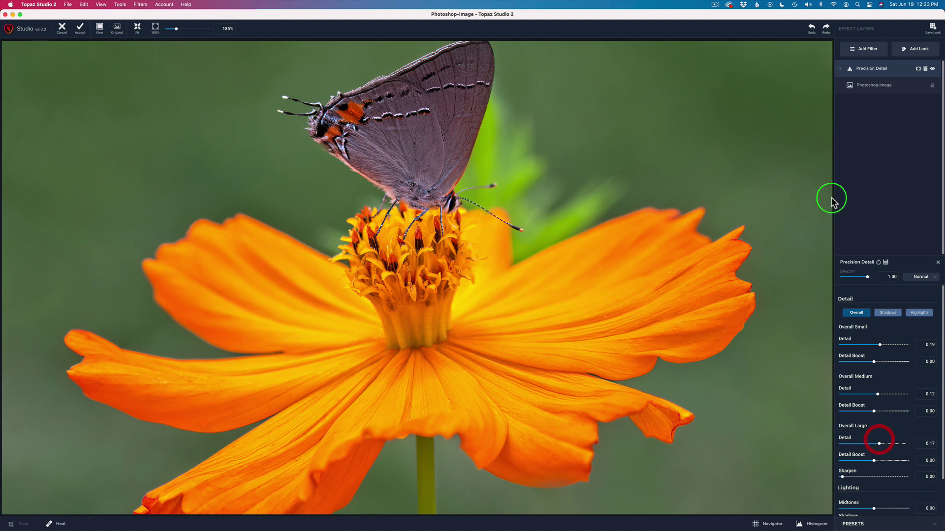
# Compare the detailed preview against the unprocessed original.
pyautogui.click(715, 135)
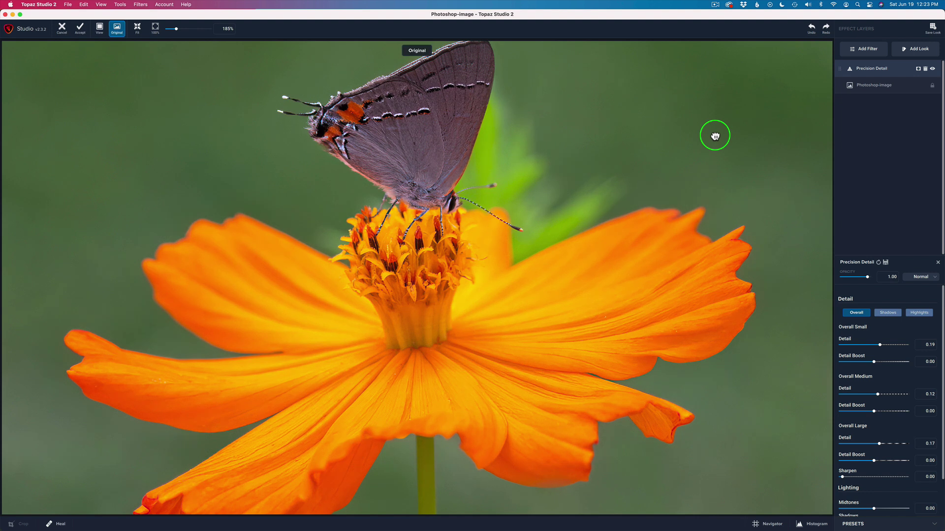
pyautogui.click(714, 135)
pyautogui.moveTo(715, 136); pyautogui.dragTo(713, 135)
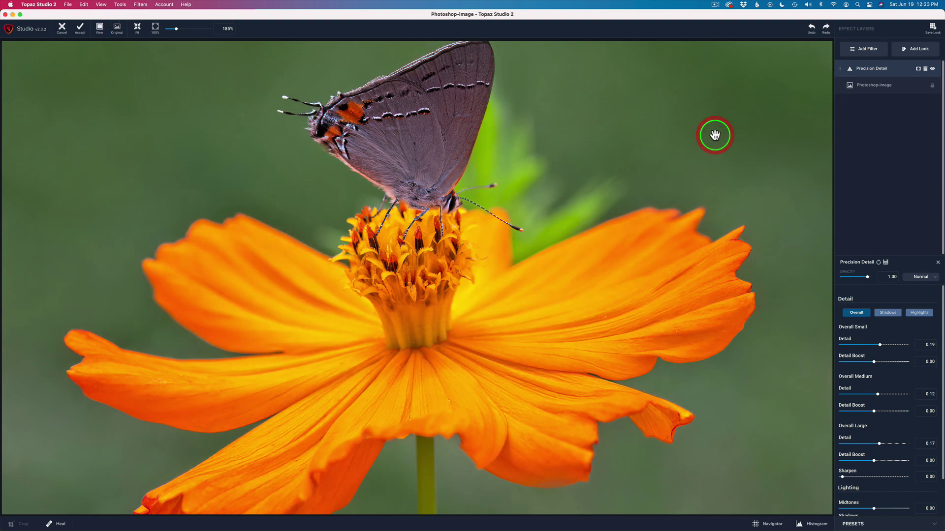
# Set Shadow Small Detail to 0.17, recheck against the original, and zoom out.
pyautogui.click(892, 313)
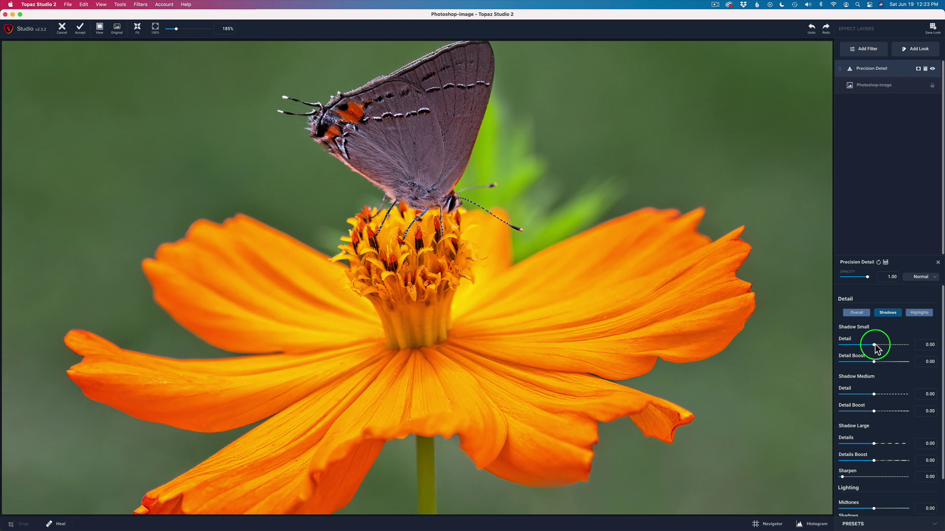
pyautogui.moveTo(875, 347); pyautogui.dragTo(886, 345)
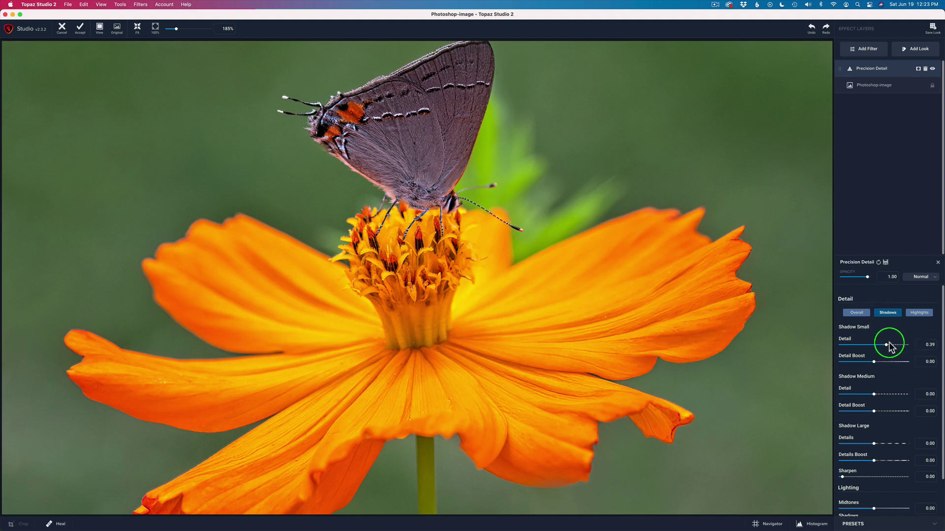
pyautogui.moveTo(887, 346); pyautogui.dragTo(880, 349)
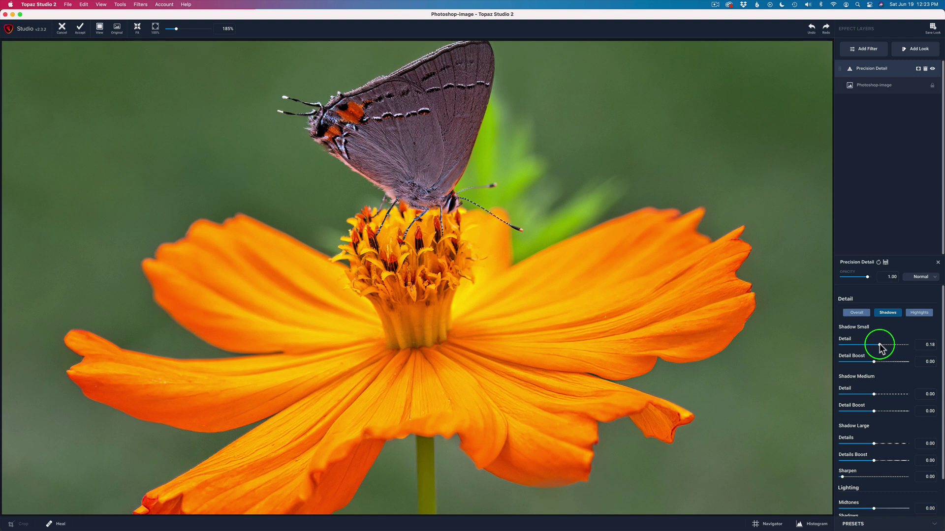
pyautogui.moveTo(879, 349); pyautogui.dragTo(881, 348)
pyautogui.press('\\')
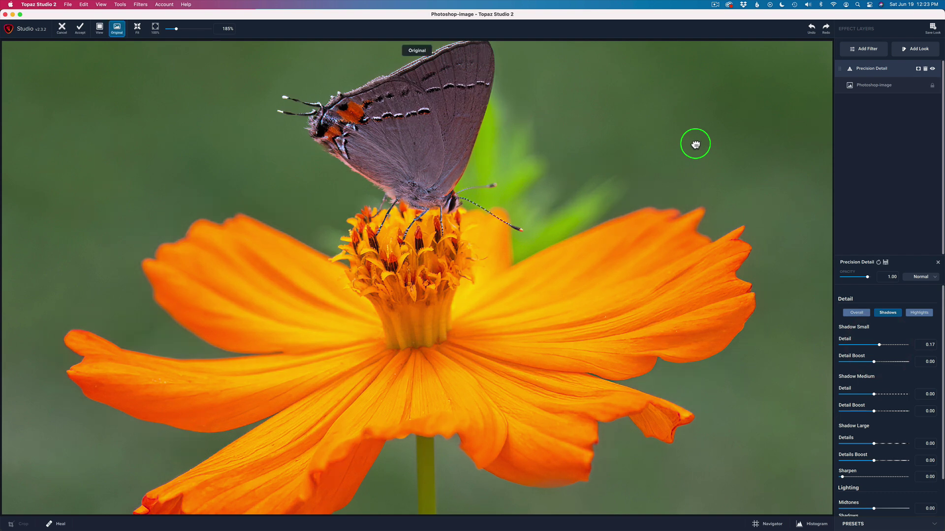
pyautogui.press('\\')
pyautogui.scroll(-3, 695, 145)
pyautogui.scroll(-1, 696, 144)
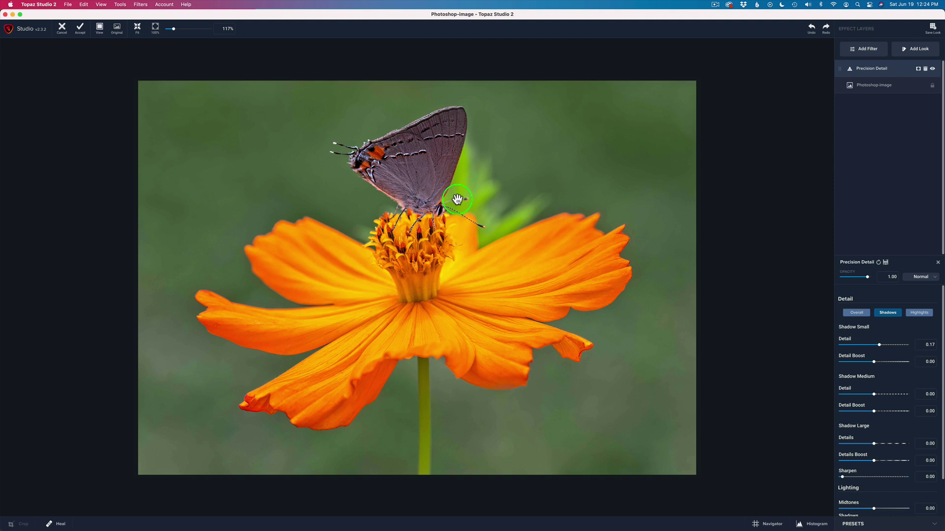
# Add a mask to the Precision Detail layer and invert it to hide the effect.
pyautogui.click(918, 69)
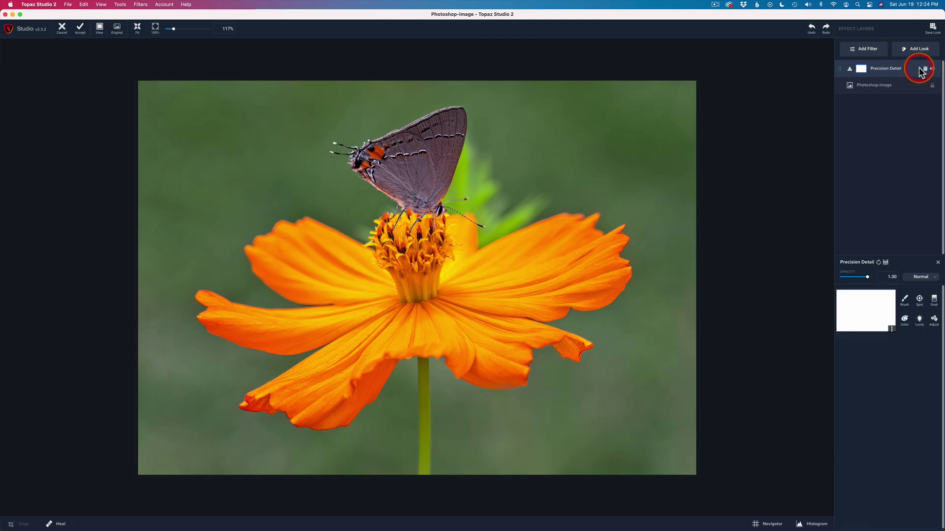
pyautogui.click(892, 330)
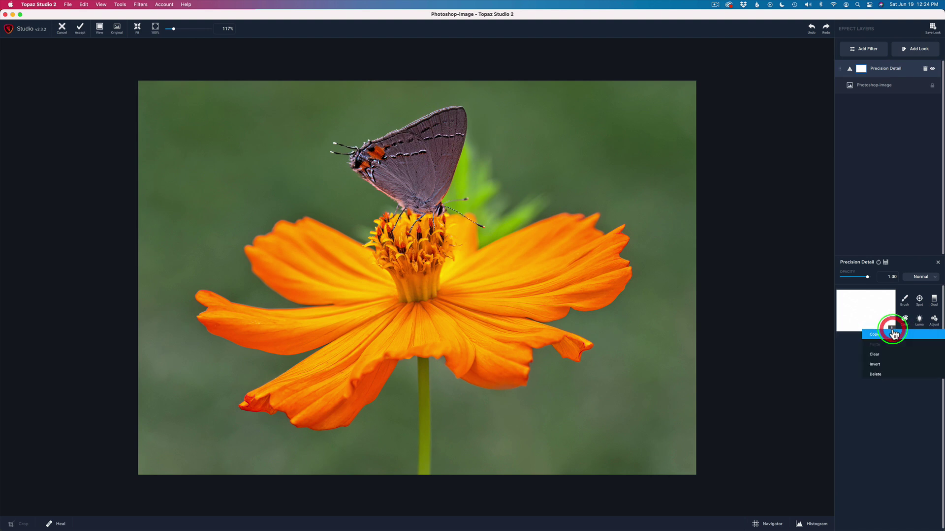
pyautogui.click(881, 366)
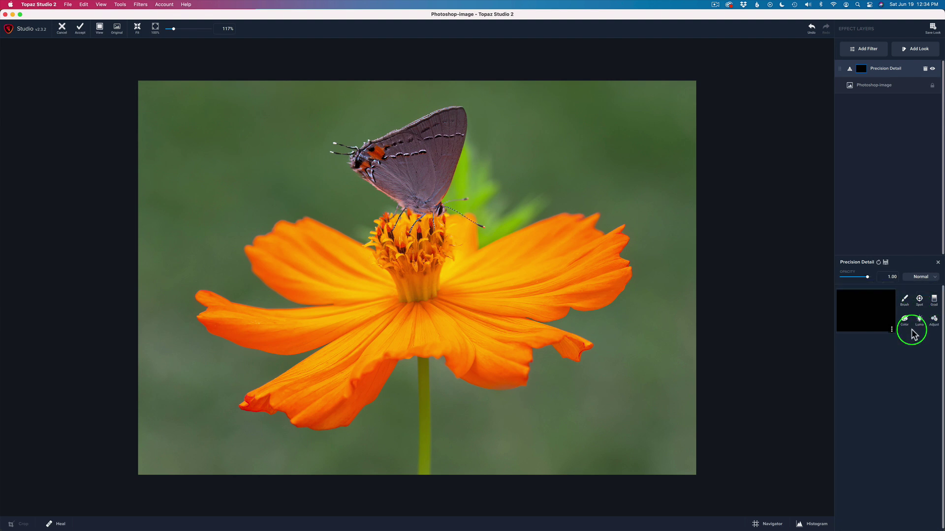
# Paint the mask over the butterfly's body with the Mask Brush at Transparency 1.00.
pyautogui.click(905, 301)
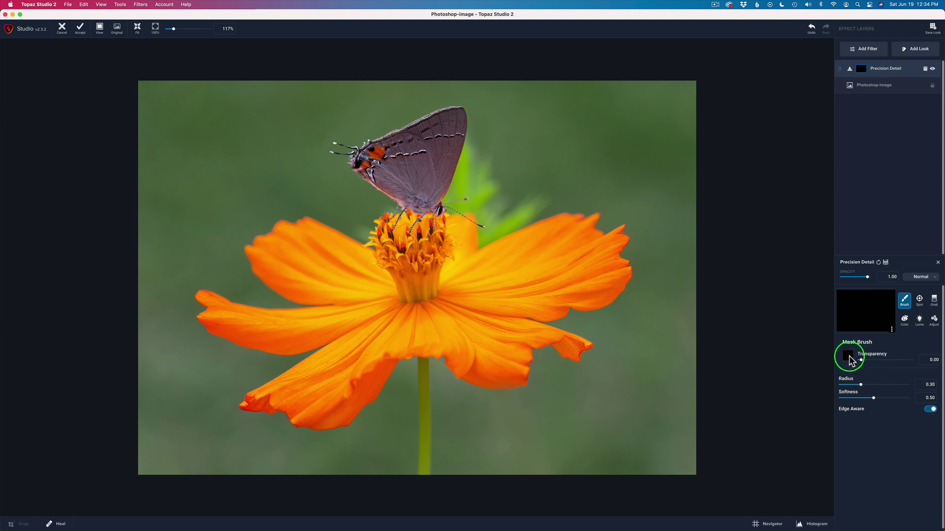
pyautogui.moveTo(860, 360); pyautogui.dragTo(888, 361)
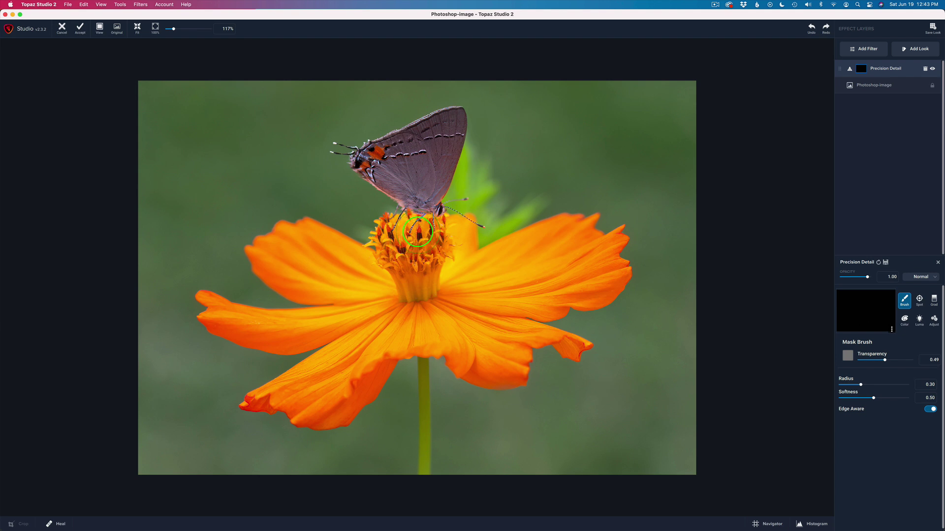
pyautogui.moveTo(417, 219)
pyautogui.mouseDown()
pyautogui.moveTo(385, 242)
pyautogui.moveTo(391, 252)
pyautogui.moveTo(418, 254)
pyautogui.mouseUp()
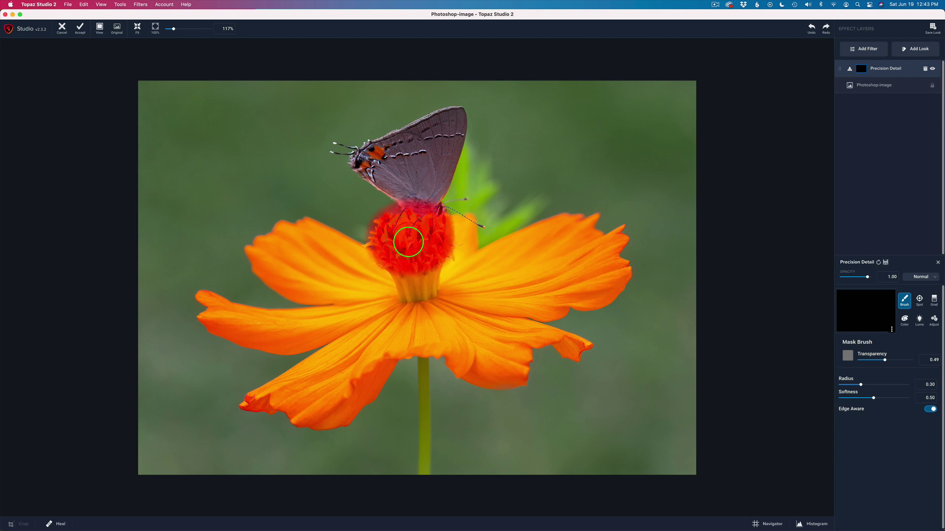
pyautogui.moveTo(423, 241); pyautogui.dragTo(424, 242)
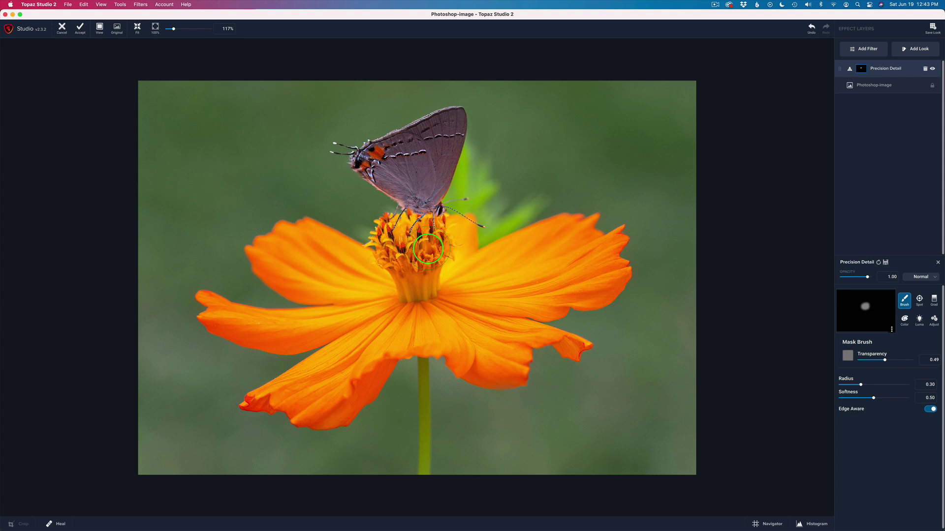
pyautogui.moveTo(404, 199); pyautogui.dragTo(421, 198)
pyautogui.moveTo(884, 359); pyautogui.dragTo(918, 360)
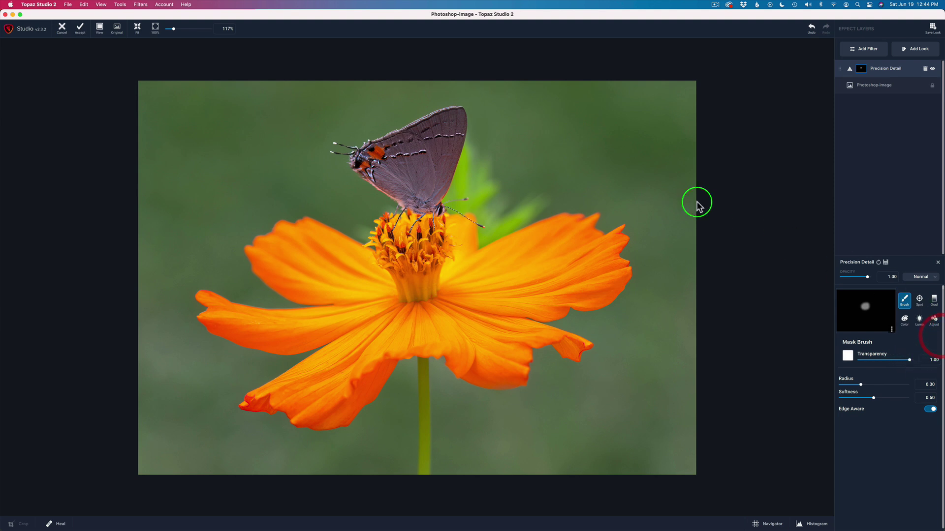
# Shrink the brush, set Transparency to 0.88, and mask the butterfly's wings.
pyautogui.moveTo(861, 385)
pyautogui.mouseDown()
pyautogui.moveTo(851, 385)
pyautogui.moveTo(882, 397)
pyautogui.moveTo(875, 398)
pyautogui.mouseUp()
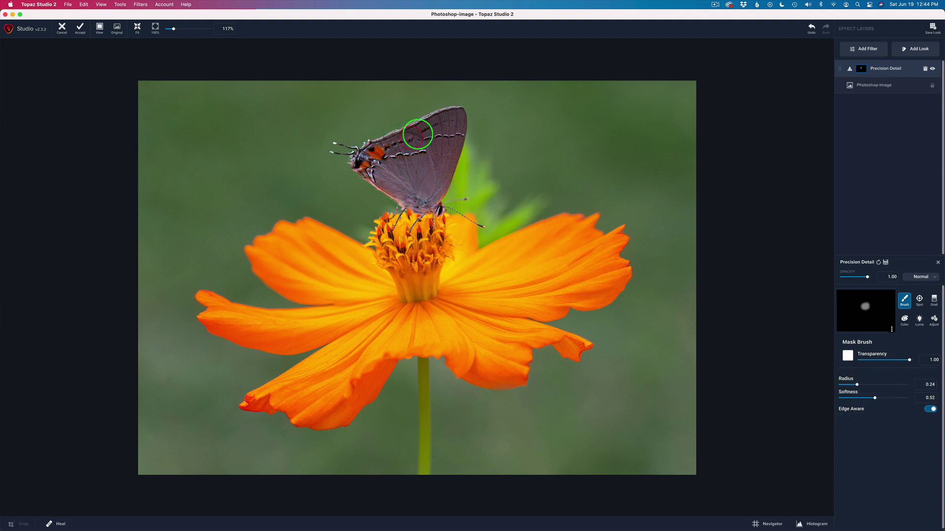
pyautogui.moveTo(409, 195)
pyautogui.mouseDown()
pyautogui.moveTo(365, 160)
pyautogui.moveTo(454, 118)
pyautogui.moveTo(426, 192)
pyautogui.moveTo(431, 205)
pyautogui.moveTo(413, 188)
pyautogui.moveTo(425, 154)
pyautogui.moveTo(398, 170)
pyautogui.moveTo(429, 173)
pyautogui.moveTo(432, 186)
pyautogui.moveTo(448, 145)
pyautogui.moveTo(411, 195)
pyautogui.moveTo(425, 209)
pyautogui.moveTo(419, 172)
pyautogui.mouseUp()
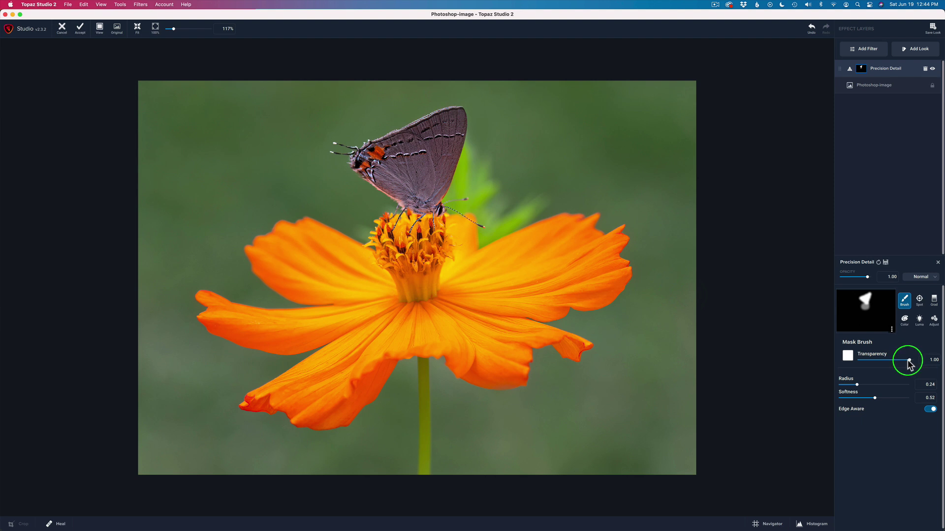
pyautogui.moveTo(907, 360); pyautogui.dragTo(903, 360)
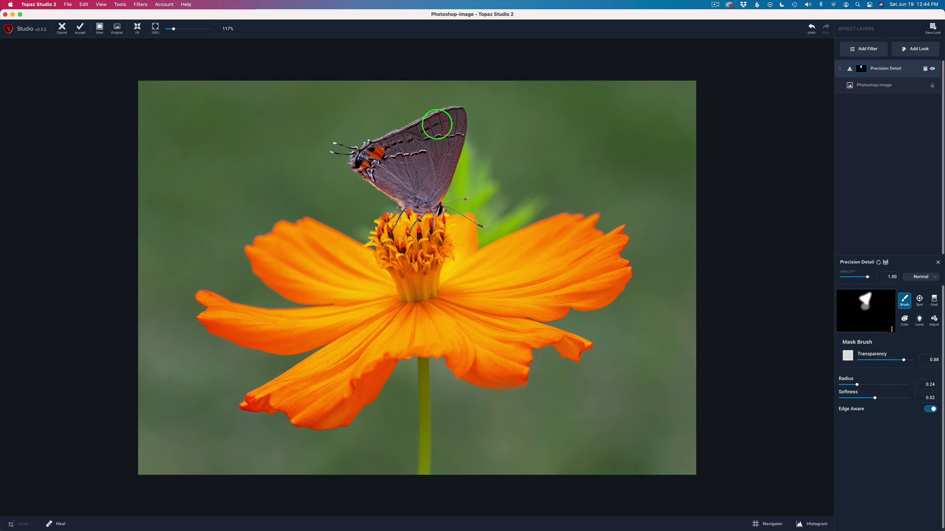
pyautogui.moveTo(447, 120)
pyautogui.mouseDown()
pyautogui.moveTo(369, 155)
pyautogui.moveTo(407, 196)
pyautogui.moveTo(427, 192)
pyautogui.mouseUp()
pyautogui.moveTo(430, 203)
pyautogui.mouseDown()
pyautogui.moveTo(448, 122)
pyautogui.moveTo(398, 163)
pyautogui.moveTo(421, 164)
pyautogui.moveTo(417, 173)
pyautogui.moveTo(409, 163)
pyautogui.moveTo(415, 197)
pyautogui.mouseUp()
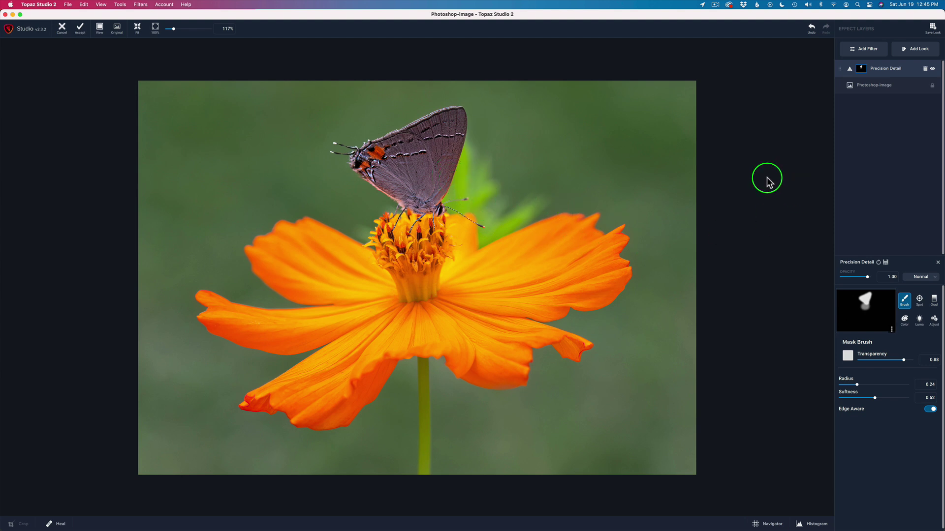
# Compare with the original, then extend the mask over the butterfly's antennae.
pyautogui.press('\\')
pyautogui.click(767, 178)
pyautogui.press('\\')
pyautogui.click(766, 178)
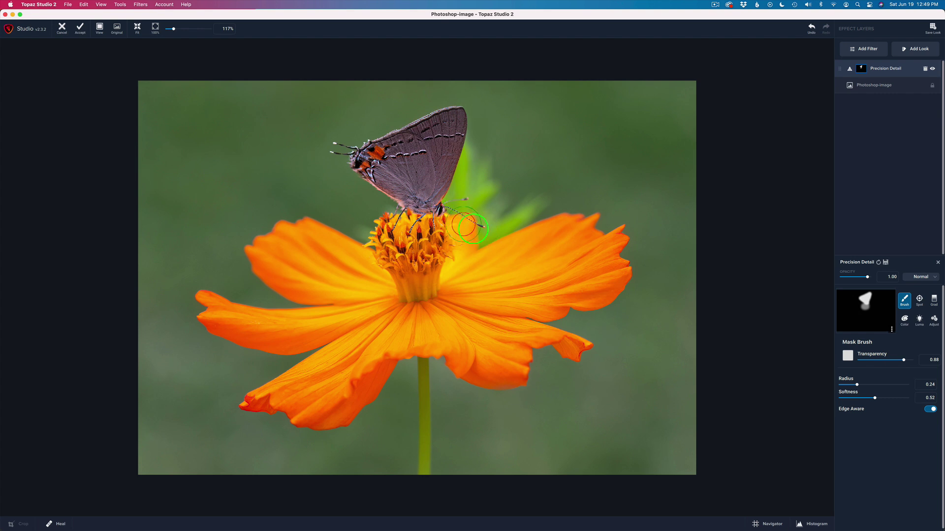
pyautogui.moveTo(471, 224); pyautogui.dragTo(464, 219)
pyautogui.moveTo(344, 157)
pyautogui.mouseDown()
pyautogui.moveTo(358, 154)
pyautogui.moveTo(333, 148)
pyautogui.moveTo(347, 146)
pyautogui.moveTo(345, 157)
pyautogui.mouseUp()
# With brush Radius 0.04 and Edge Aware on, mask along both antennae.
pyautogui.moveTo(857, 384); pyautogui.dragTo(844, 384)
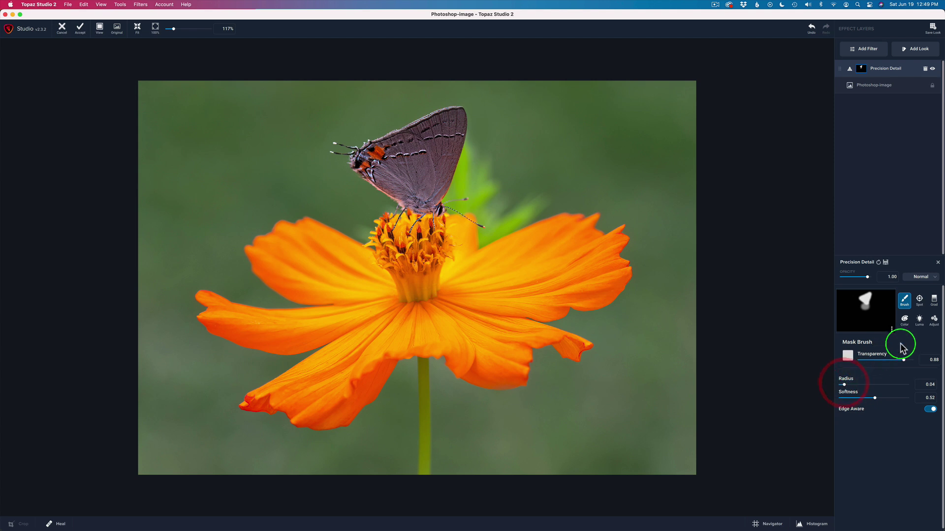
pyautogui.click(931, 410)
pyautogui.click(931, 410)
pyautogui.moveTo(443, 206); pyautogui.dragTo(484, 226)
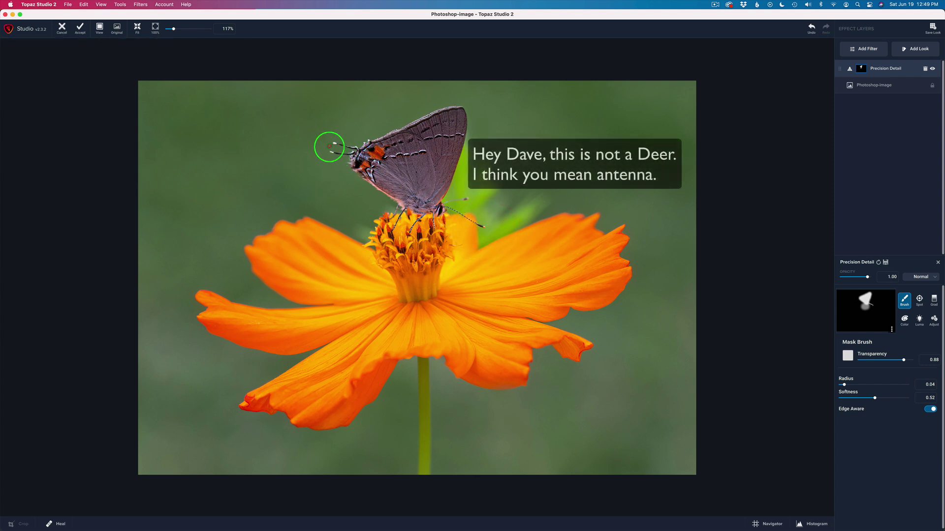
pyautogui.moveTo(329, 152)
pyautogui.mouseDown()
pyautogui.moveTo(354, 152)
pyautogui.moveTo(338, 141)
pyautogui.moveTo(359, 147)
pyautogui.mouseUp()
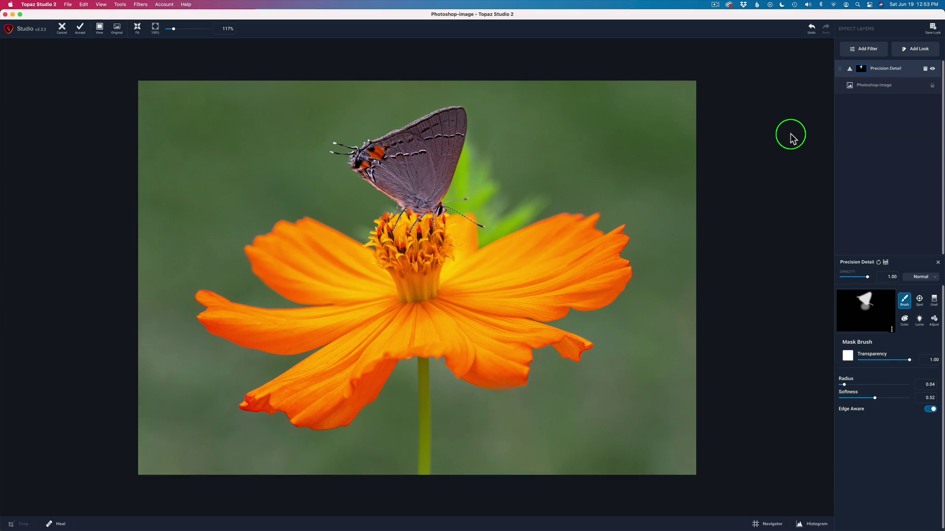
# Toggle the Precision Detail layer off and back on to compare the effect.
pyautogui.click(933, 70)
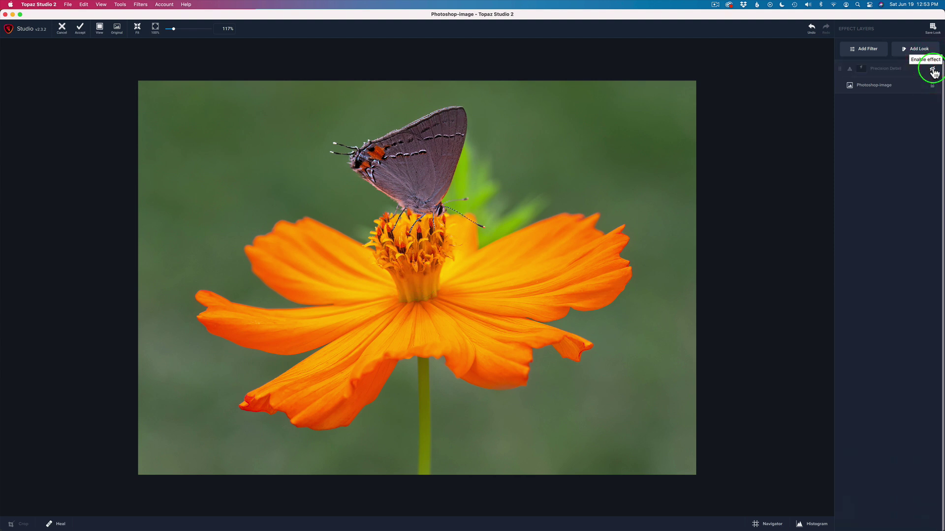
pyautogui.click(933, 70)
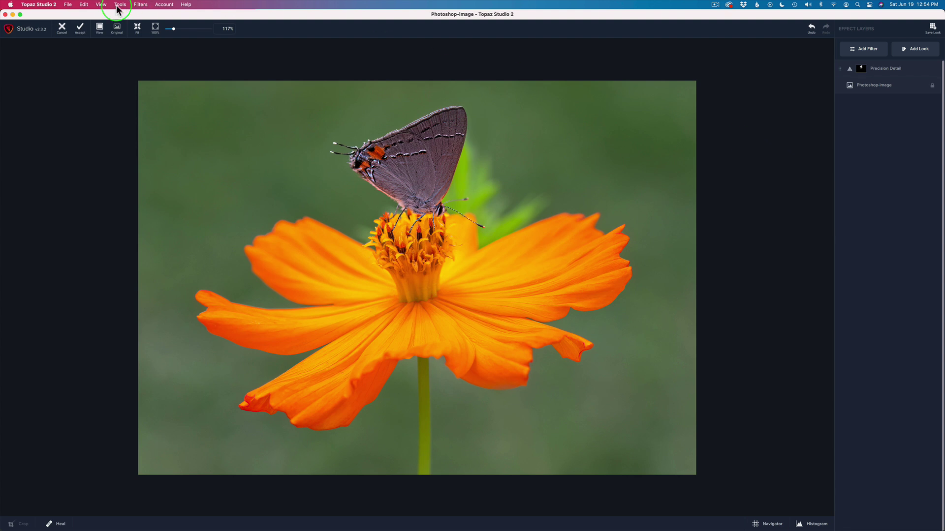
# Accept the Precision Detail result into Photoshop, toggle the new layer to compare, and adjust its Opacity.
pyautogui.click(80, 33)
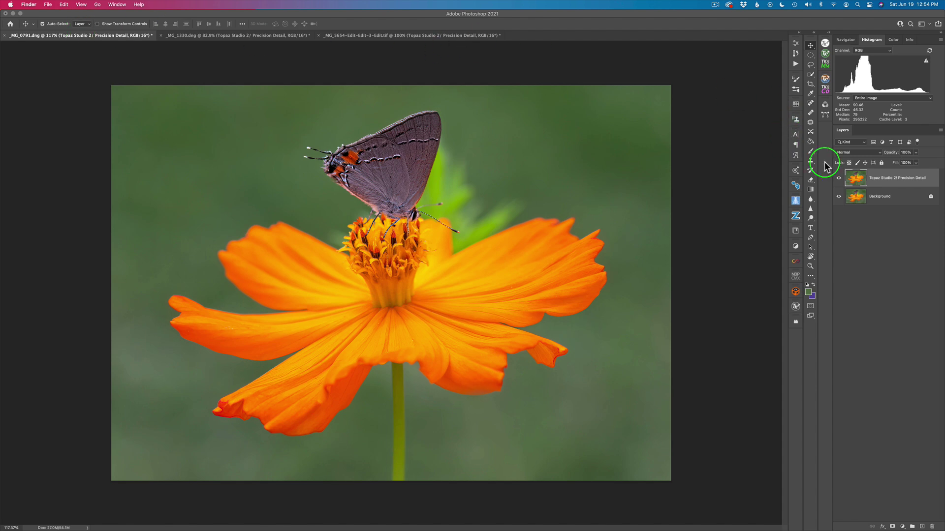
pyautogui.click(839, 180)
pyautogui.click(839, 179)
pyautogui.click(839, 179)
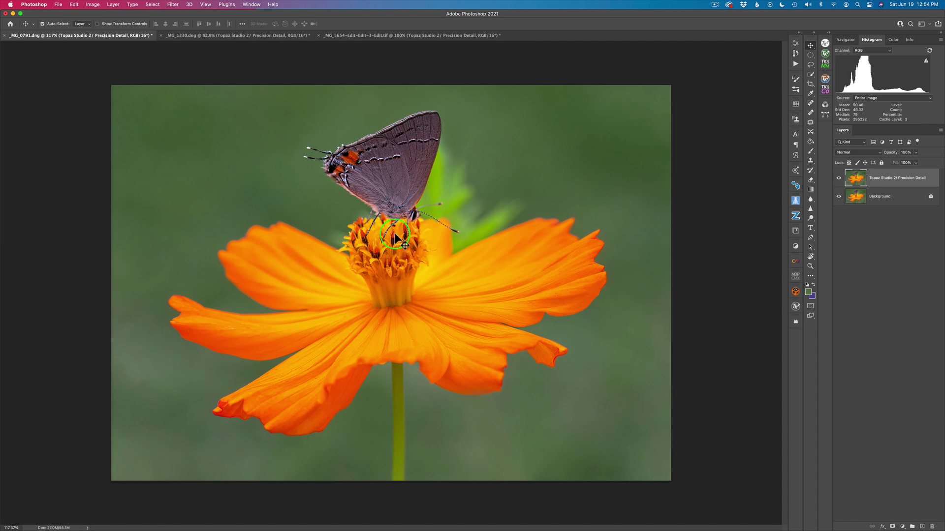
pyautogui.click(839, 179)
pyautogui.moveTo(893, 156); pyautogui.dragTo(942, 157)
# Switch to _MG_1330.dng and launch it in Topaz Studio 2 from the Filter menu.
pyautogui.click(256, 38)
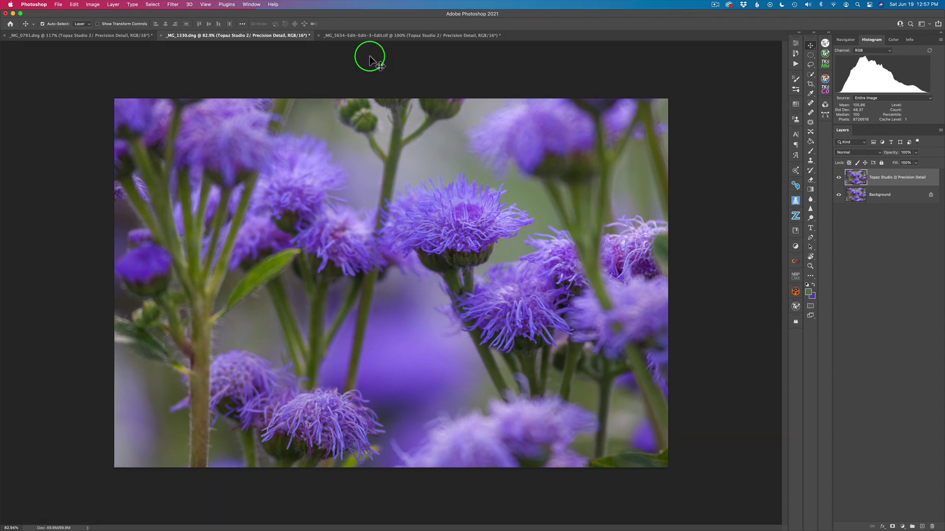
pyautogui.click(174, 5)
pyautogui.moveTo(236, 226)
pyautogui.click(287, 227)
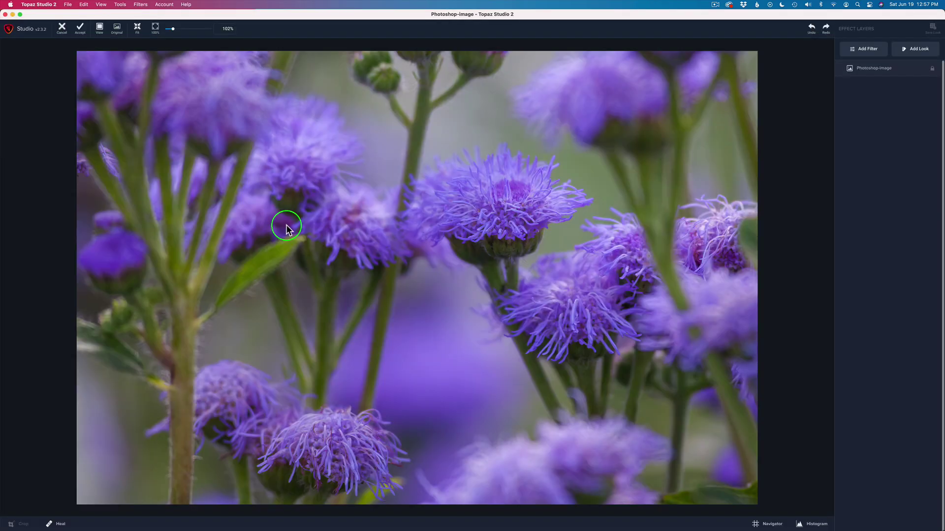
# Add a Precision Detail filter from the Essential filter list.
pyautogui.click(868, 49)
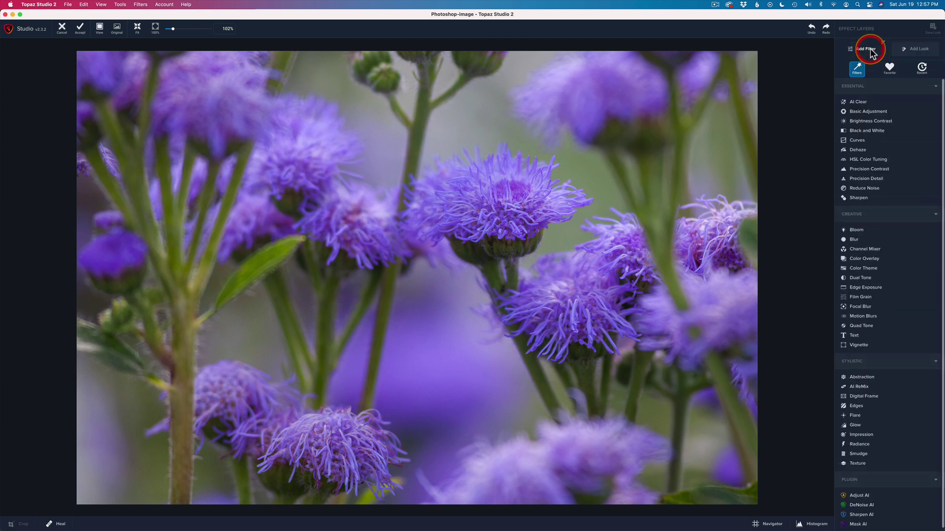
pyautogui.click(875, 179)
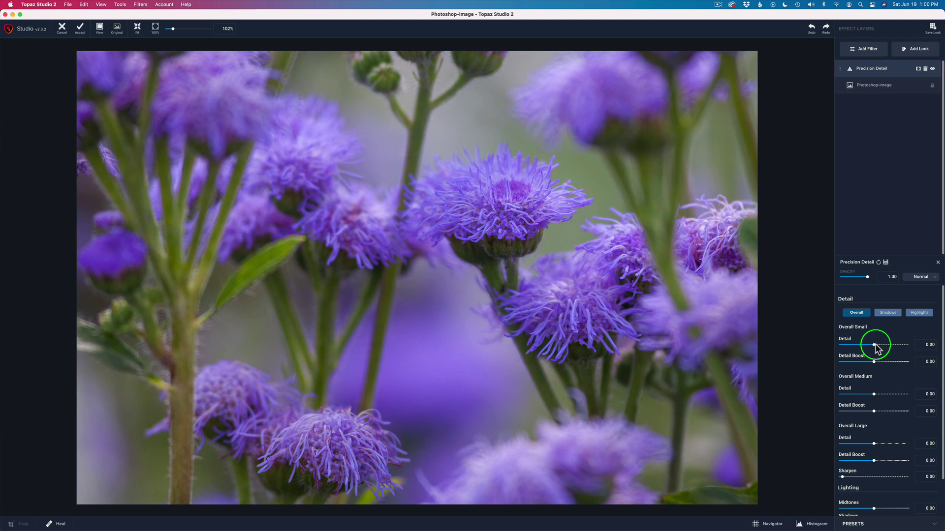
# Set Overall Small Detail to -1.00 and Medium Detail to -0.19, compare with the original, and add a mask.
pyautogui.moveTo(874, 344); pyautogui.dragTo(832, 343)
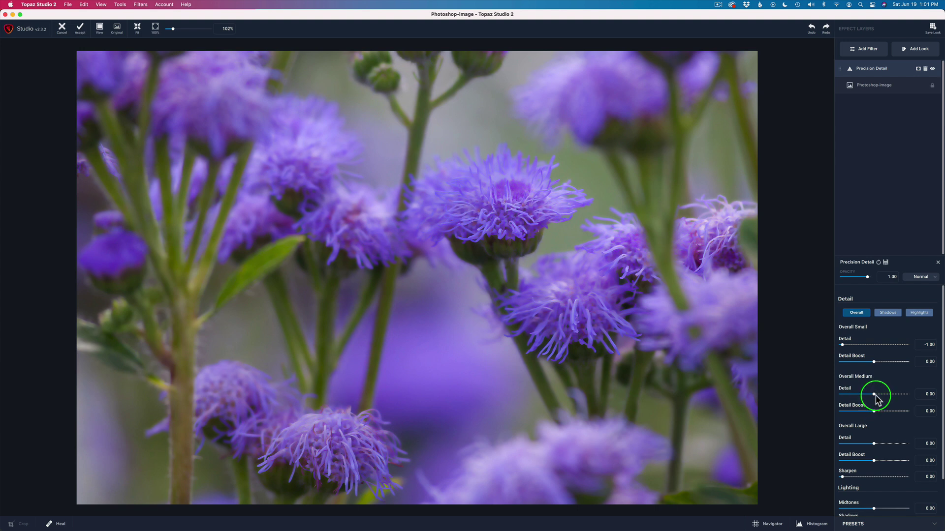
pyautogui.moveTo(874, 397); pyautogui.dragTo(869, 395)
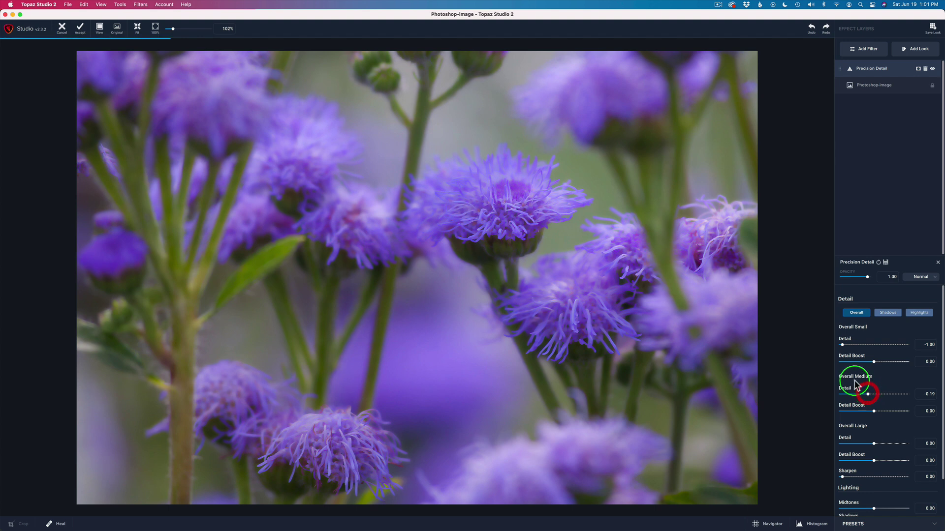
pyautogui.click(798, 213)
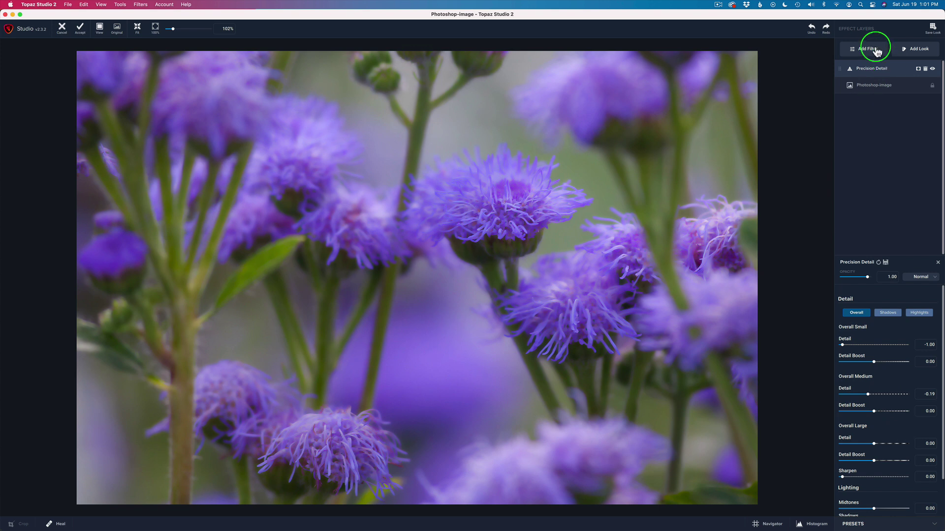
pyautogui.click(919, 69)
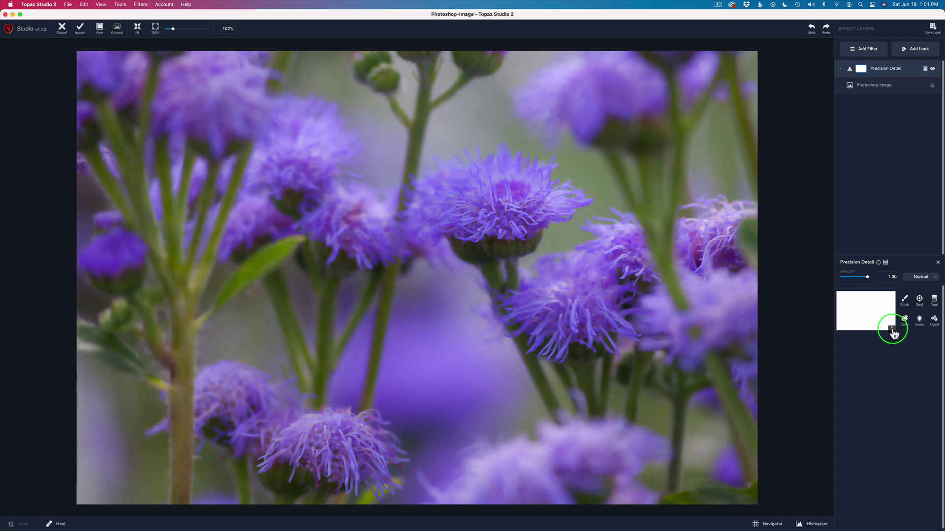
# Paint the mask in black over the central, left and lower-left flower heads.
pyautogui.click(905, 301)
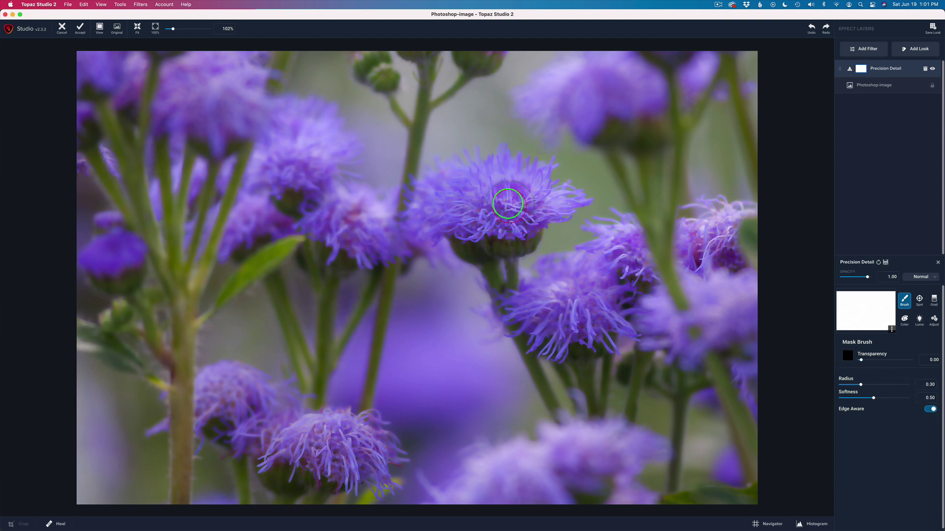
pyautogui.moveTo(504, 197)
pyautogui.mouseDown()
pyautogui.moveTo(473, 200)
pyautogui.moveTo(472, 230)
pyautogui.moveTo(497, 233)
pyautogui.moveTo(517, 222)
pyautogui.moveTo(515, 207)
pyautogui.moveTo(504, 237)
pyautogui.moveTo(534, 208)
pyautogui.mouseUp()
pyautogui.moveTo(479, 245); pyautogui.dragTo(451, 209)
pyautogui.moveTo(509, 211); pyautogui.dragTo(507, 217)
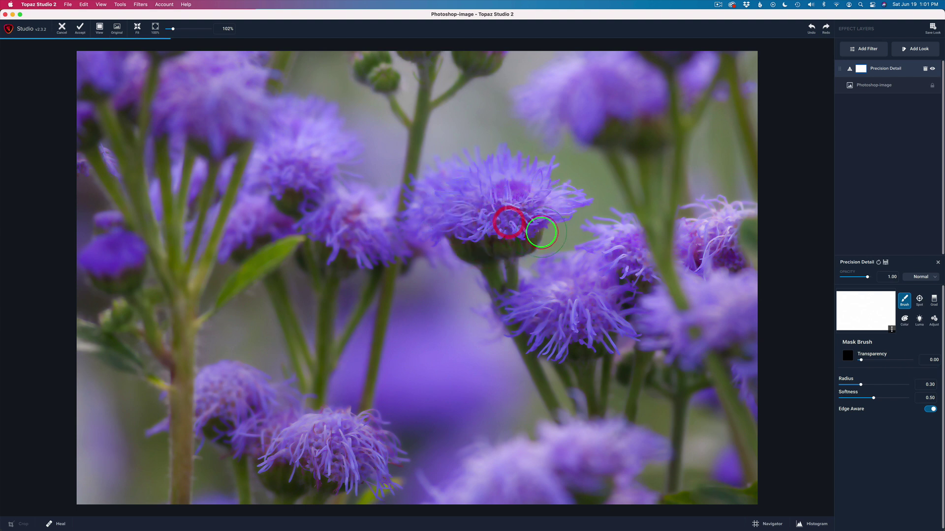
pyautogui.moveTo(367, 219)
pyautogui.mouseDown()
pyautogui.moveTo(342, 212)
pyautogui.moveTo(341, 237)
pyautogui.moveTo(382, 250)
pyautogui.moveTo(401, 243)
pyautogui.moveTo(362, 227)
pyautogui.moveTo(402, 228)
pyautogui.moveTo(333, 211)
pyautogui.moveTo(313, 159)
pyautogui.moveTo(281, 179)
pyautogui.moveTo(304, 128)
pyautogui.moveTo(355, 219)
pyautogui.mouseUp()
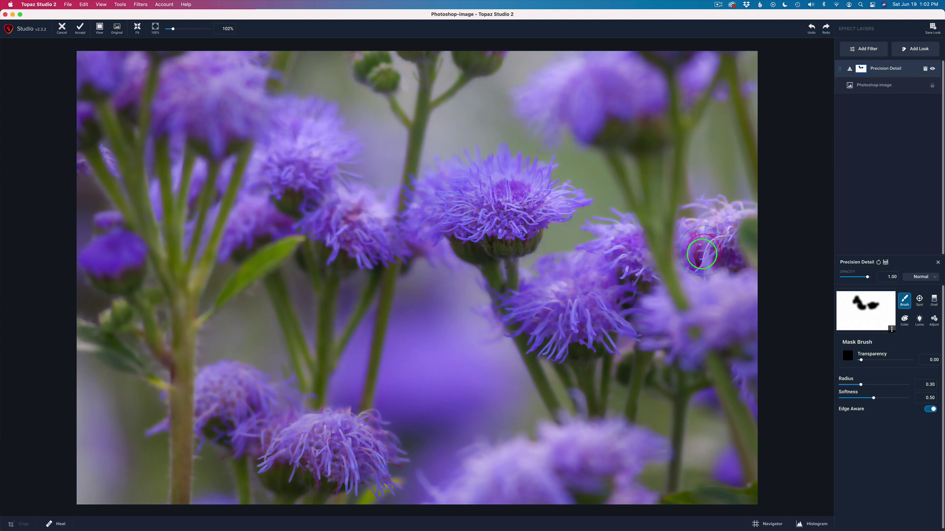
pyautogui.moveTo(312, 442)
pyautogui.mouseDown()
pyautogui.moveTo(351, 434)
pyautogui.moveTo(370, 457)
pyautogui.moveTo(332, 451)
pyautogui.moveTo(322, 447)
pyautogui.moveTo(359, 434)
pyautogui.moveTo(376, 459)
pyautogui.moveTo(351, 475)
pyautogui.moveTo(363, 467)
pyautogui.moveTo(350, 451)
pyautogui.moveTo(298, 442)
pyautogui.moveTo(274, 450)
pyautogui.moveTo(310, 438)
pyautogui.mouseUp()
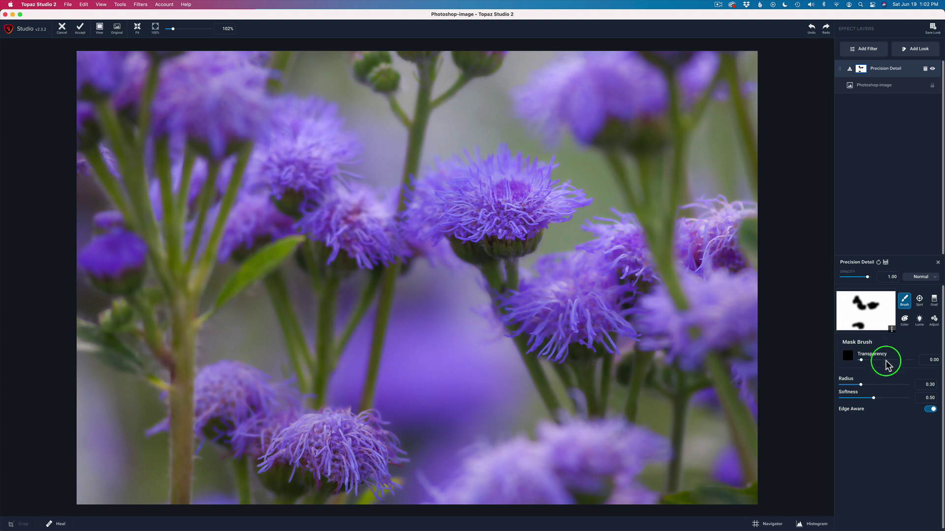
# Set brush Transparency to 0.58 and paint partial mask over the lower-left and right-of-centre flowers.
pyautogui.moveTo(861, 360); pyautogui.dragTo(888, 363)
pyautogui.moveTo(274, 447)
pyautogui.mouseDown()
pyautogui.moveTo(350, 429)
pyautogui.moveTo(369, 434)
pyautogui.moveTo(381, 469)
pyautogui.moveTo(324, 460)
pyautogui.moveTo(382, 462)
pyautogui.mouseUp()
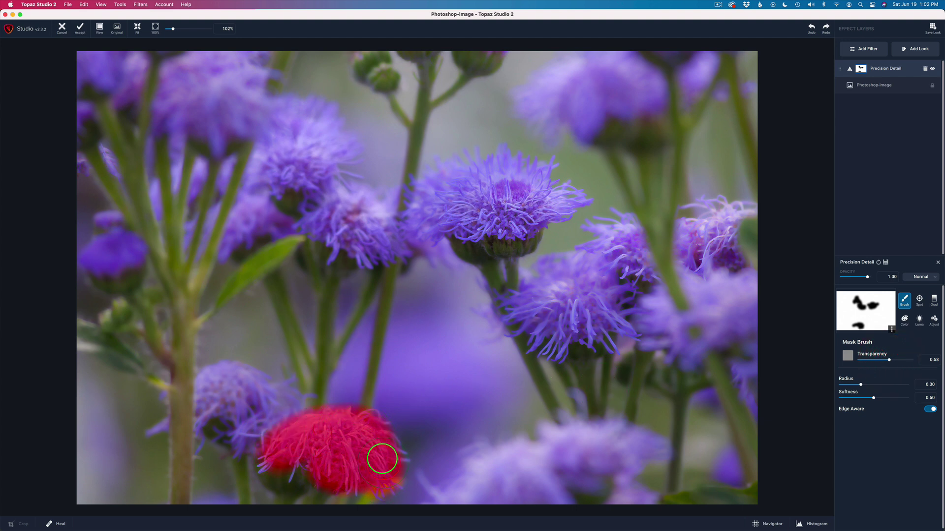
pyautogui.moveTo(270, 458); pyautogui.dragTo(352, 479)
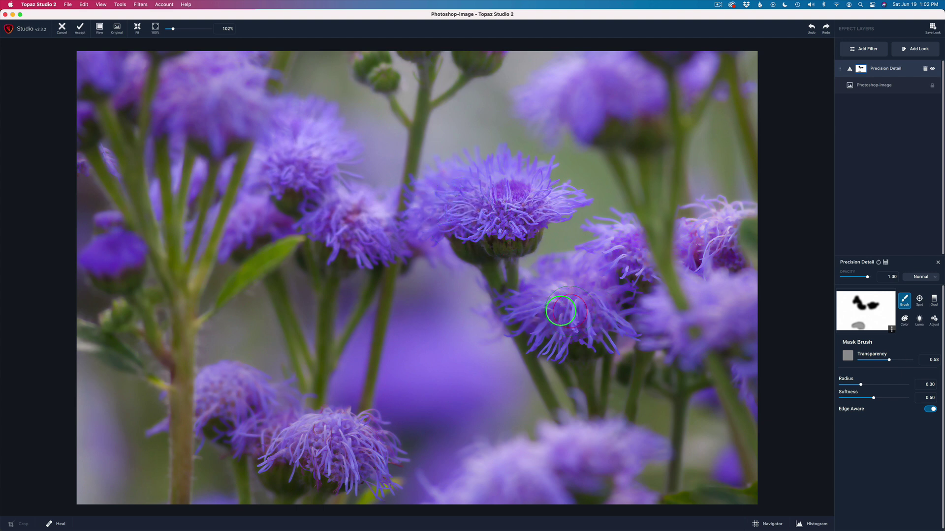
pyautogui.moveTo(533, 312)
pyautogui.mouseDown()
pyautogui.moveTo(564, 304)
pyautogui.moveTo(600, 314)
pyautogui.moveTo(537, 315)
pyautogui.moveTo(578, 328)
pyautogui.moveTo(544, 302)
pyautogui.mouseUp()
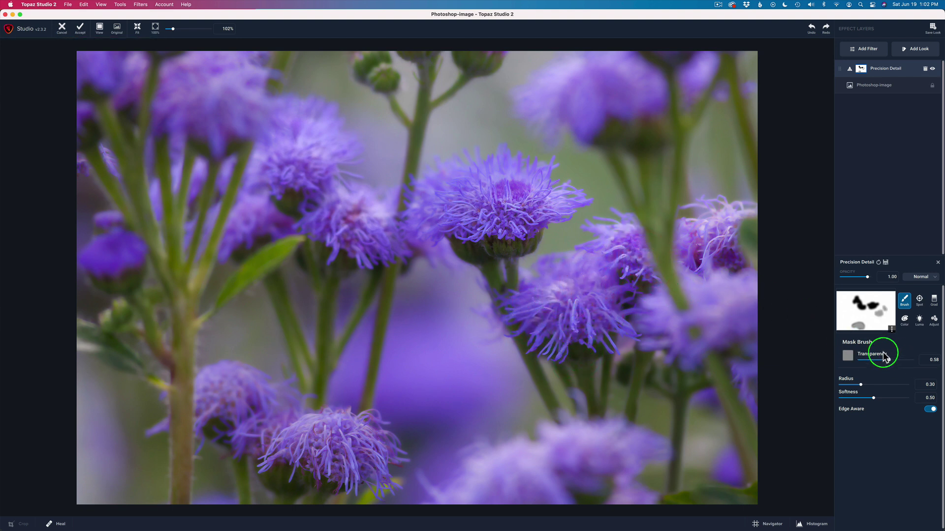
pyautogui.moveTo(718, 224); pyautogui.dragTo(717, 221)
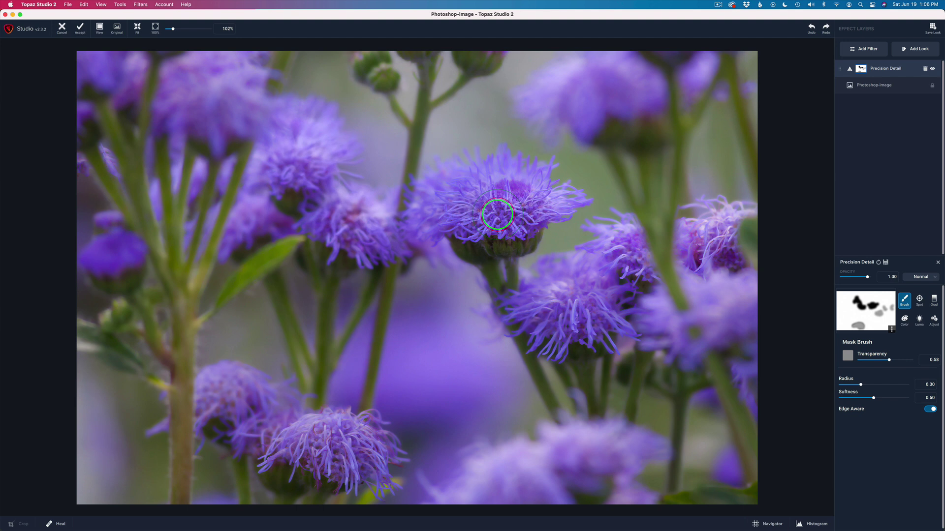
# Add a second Precision Detail filter layer.
pyautogui.click(867, 50)
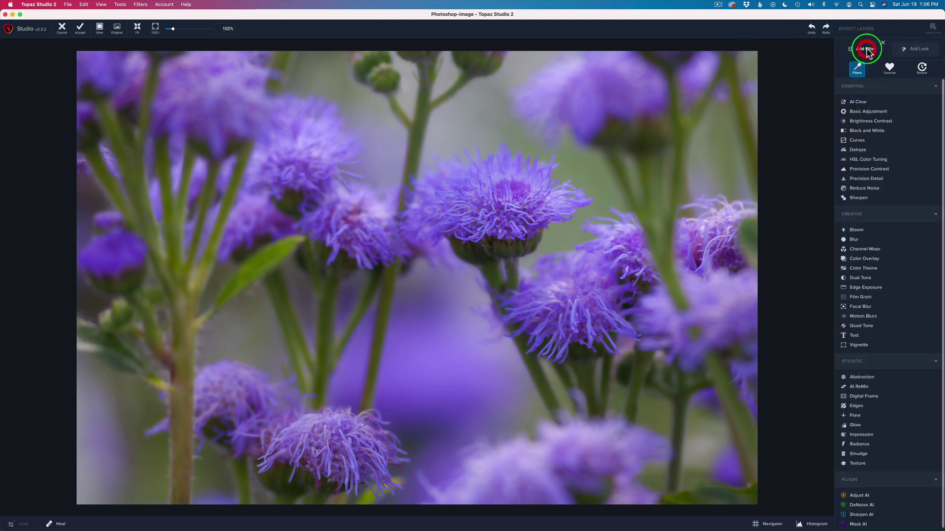
pyautogui.click(876, 183)
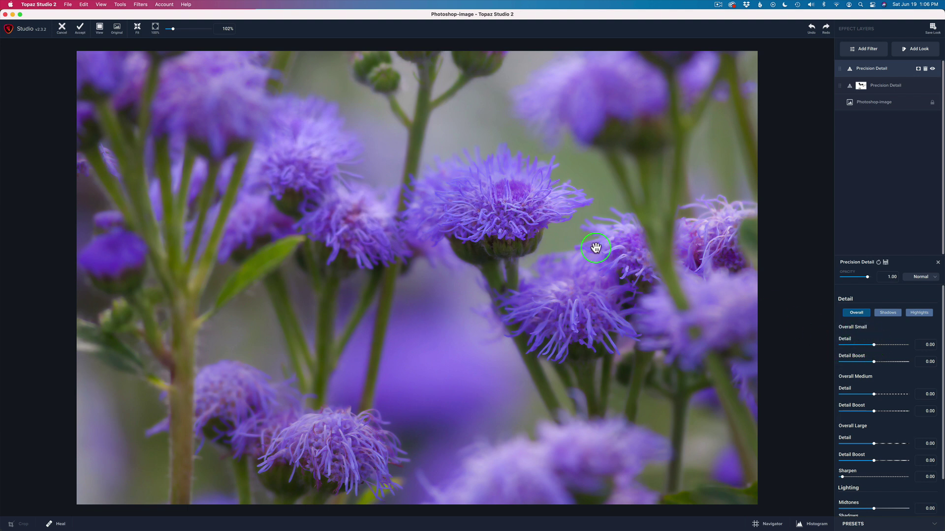
pyautogui.scroll(3, 510, 216)
pyautogui.scroll(1, 511, 216)
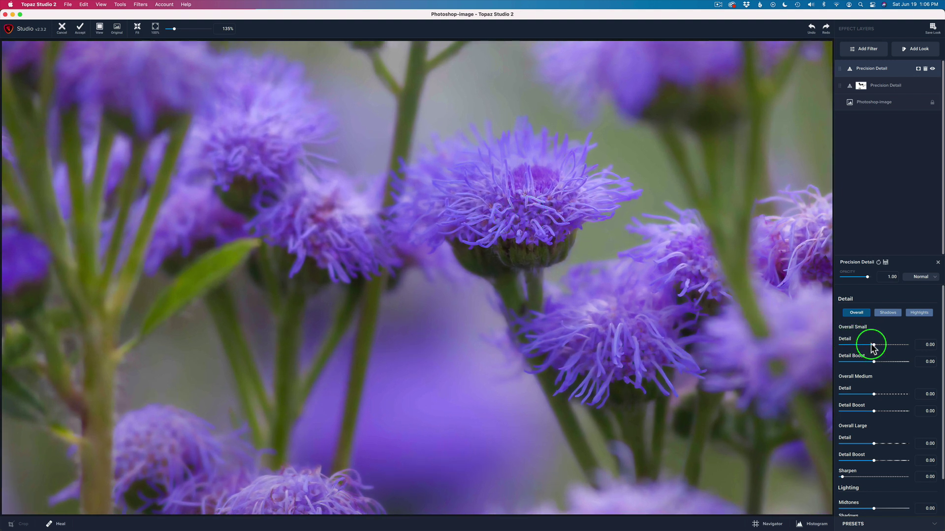
# Set Overall Small Detail to 0.19 and Overall Medium Detail to 0.06.
pyautogui.moveTo(874, 349)
pyautogui.mouseDown()
pyautogui.moveTo(897, 350)
pyautogui.moveTo(881, 350)
pyautogui.mouseUp()
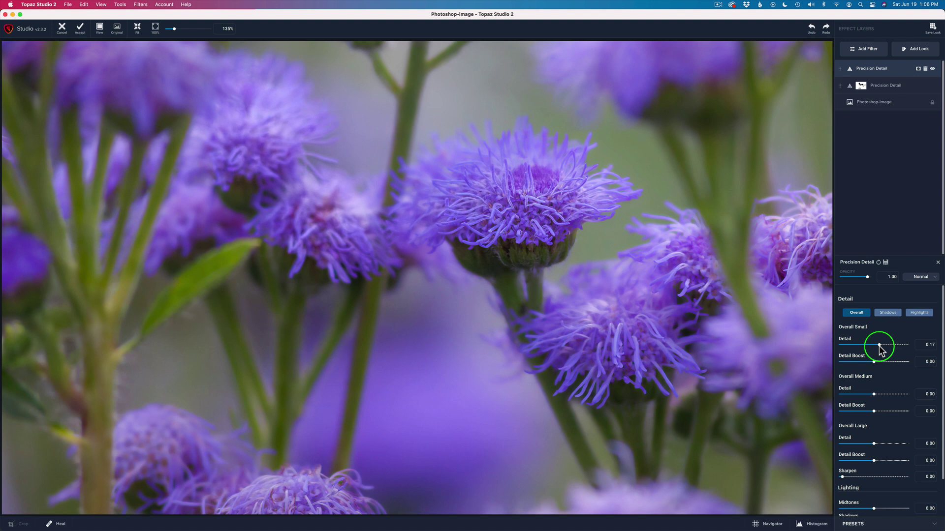
pyautogui.moveTo(880, 351); pyautogui.dragTo(881, 350)
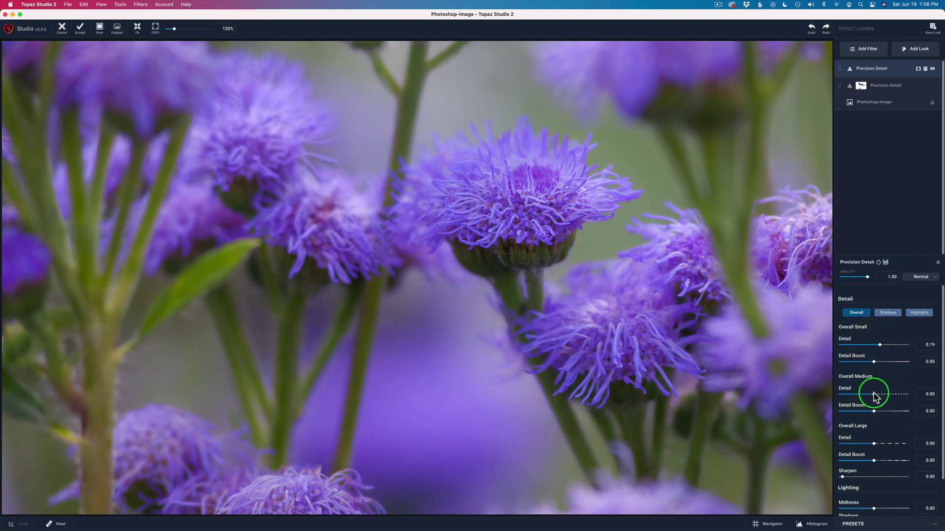
pyautogui.moveTo(875, 394); pyautogui.dragTo(875, 394)
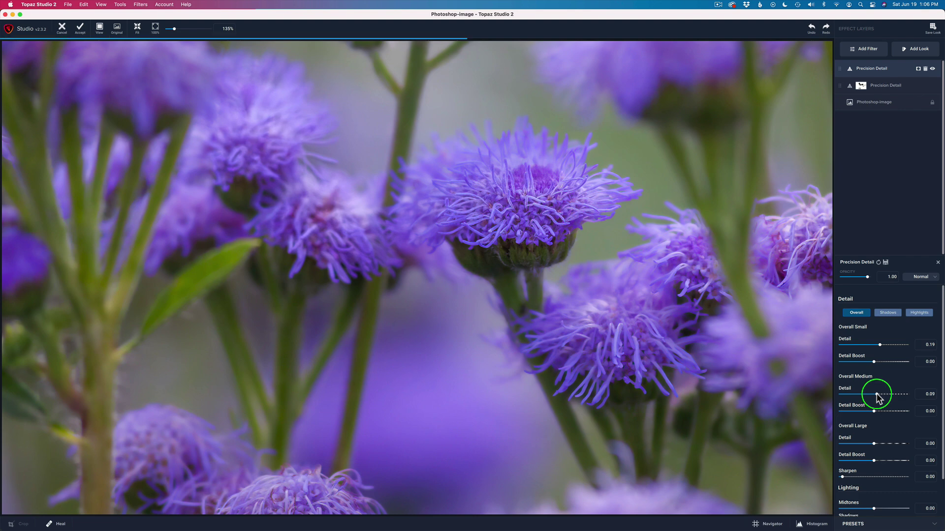
pyautogui.moveTo(875, 393)
pyautogui.mouseDown()
pyautogui.moveTo(889, 395)
pyautogui.moveTo(875, 396)
pyautogui.mouseUp()
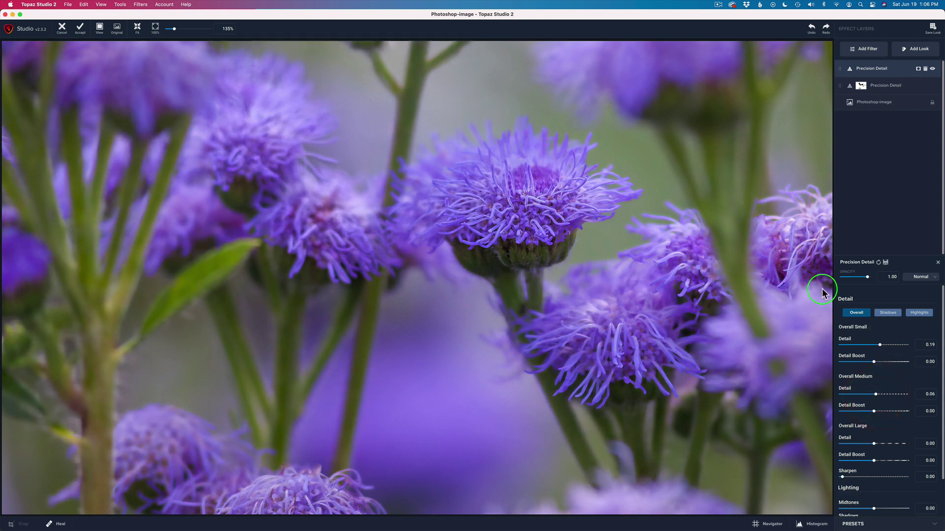
pyautogui.scroll(-3, 593, 265)
pyautogui.scroll(1, 593, 264)
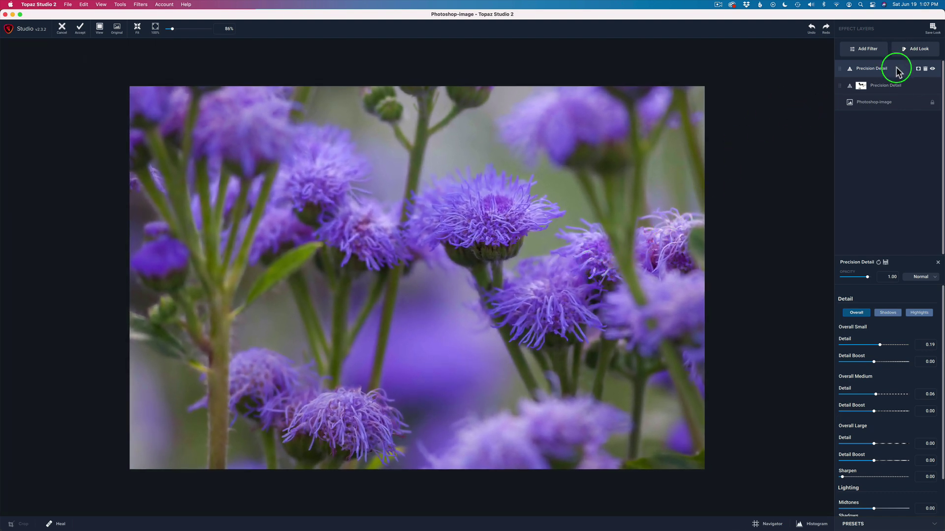
# Add an inverted mask to the layer and set the mask brush Transparency to 1.00.
pyautogui.click(919, 71)
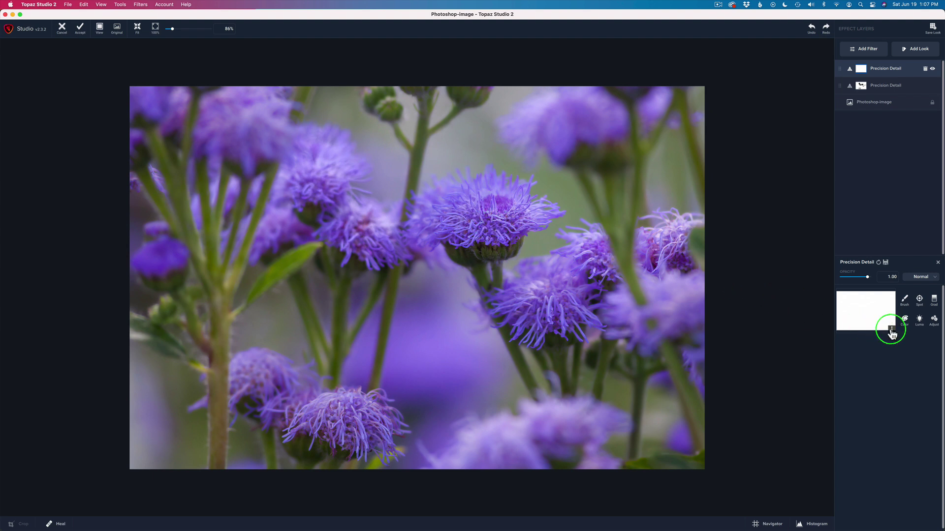
pyautogui.click(879, 364)
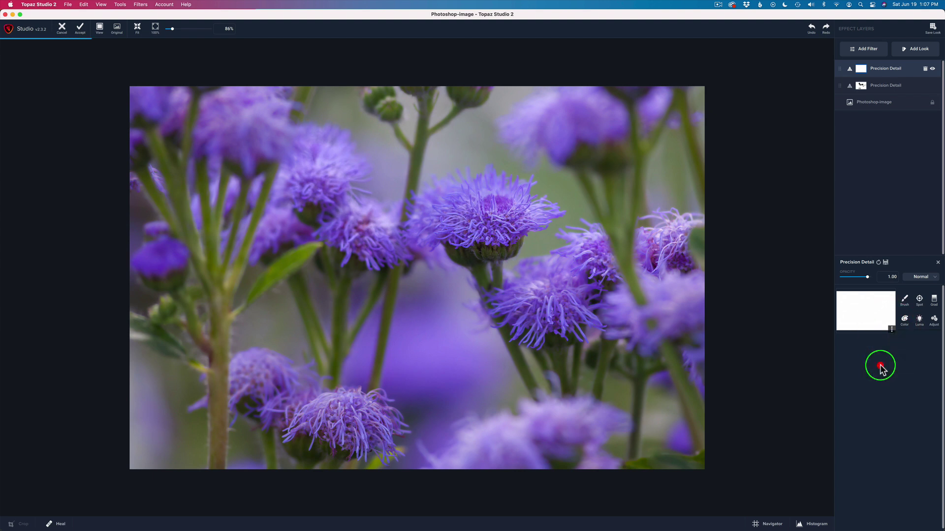
pyautogui.click(906, 302)
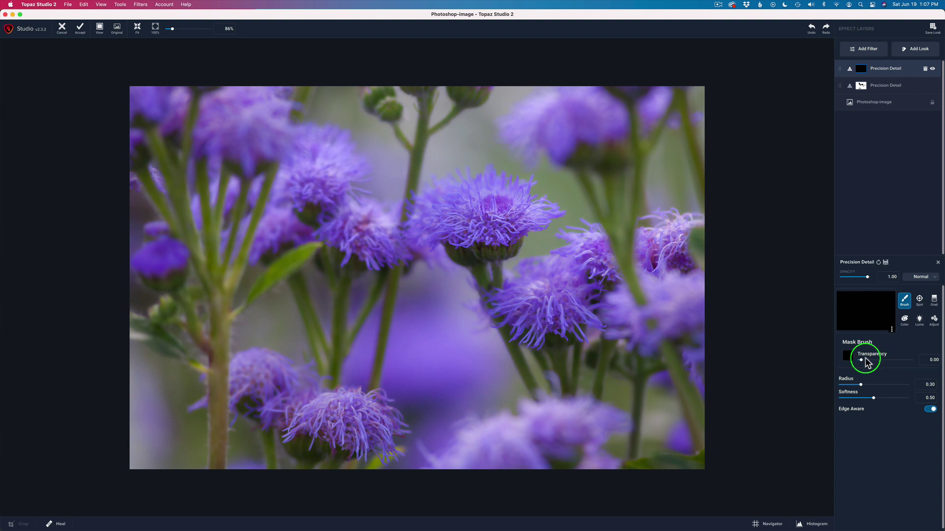
pyautogui.moveTo(861, 360); pyautogui.dragTo(914, 363)
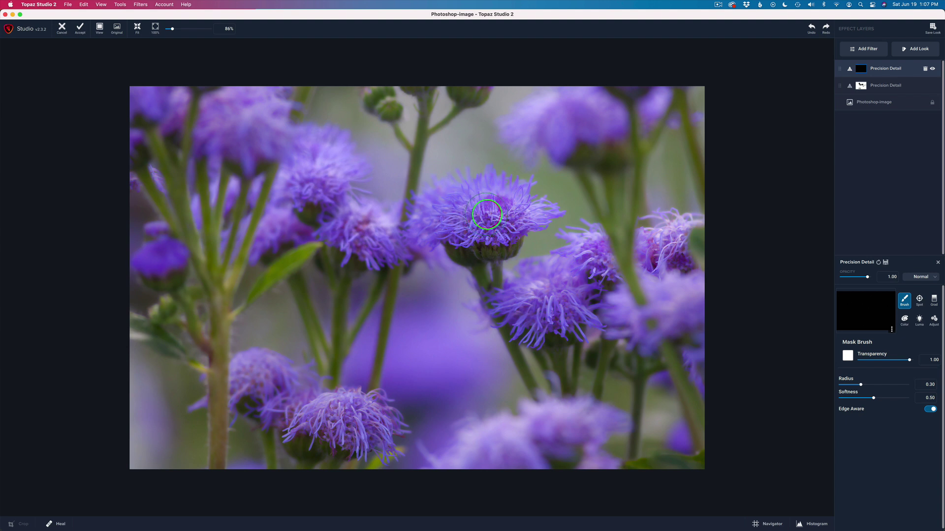
# Paint the mask white across the central top flower head to reveal the detail there.
pyautogui.moveTo(487, 214)
pyautogui.mouseDown()
pyautogui.moveTo(473, 209)
pyautogui.moveTo(449, 223)
pyautogui.moveTo(478, 240)
pyautogui.mouseUp()
pyautogui.moveTo(494, 245)
pyautogui.mouseDown()
pyautogui.moveTo(518, 216)
pyautogui.moveTo(533, 214)
pyautogui.moveTo(487, 243)
pyautogui.moveTo(494, 239)
pyautogui.moveTo(467, 224)
pyautogui.moveTo(499, 212)
pyautogui.moveTo(445, 223)
pyautogui.mouseUp()
pyautogui.moveTo(527, 233); pyautogui.dragTo(525, 235)
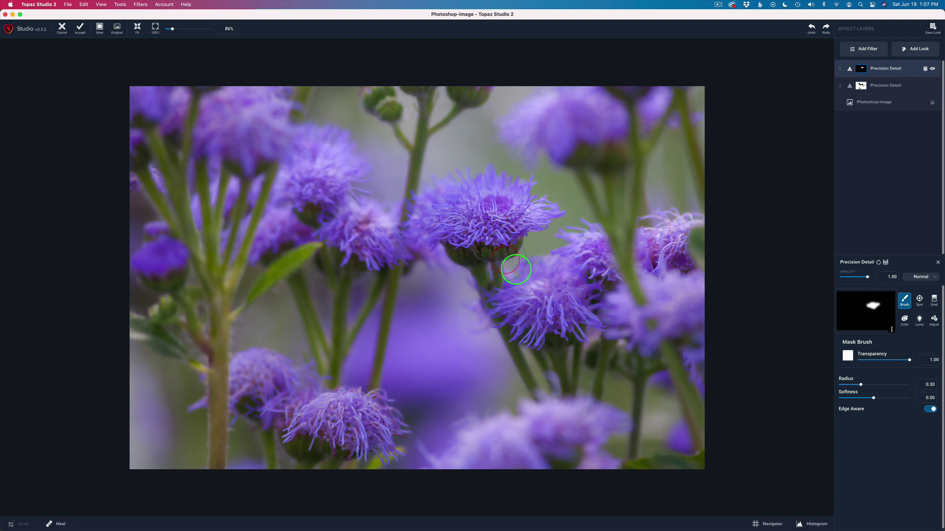
pyautogui.moveTo(482, 214)
pyautogui.mouseDown()
pyautogui.moveTo(489, 229)
pyautogui.moveTo(485, 211)
pyautogui.moveTo(496, 224)
pyautogui.mouseUp()
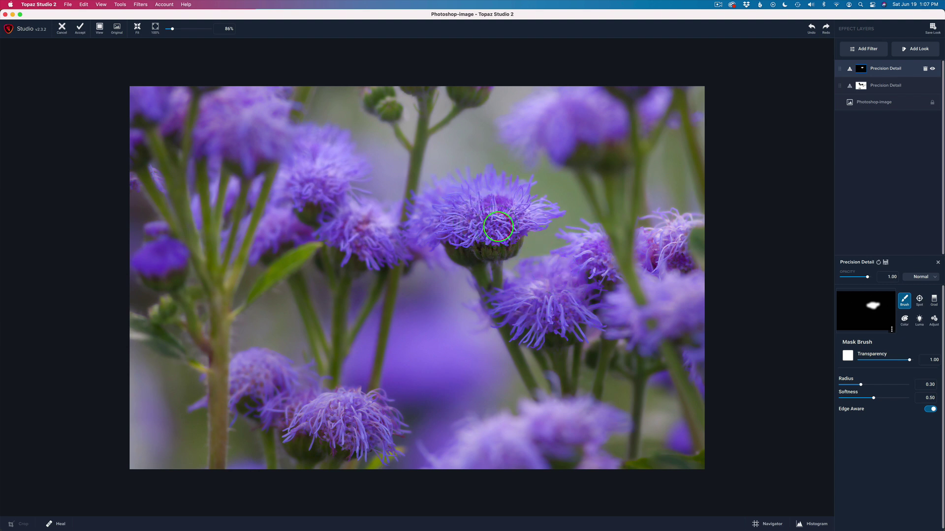
pyautogui.click(910, 361)
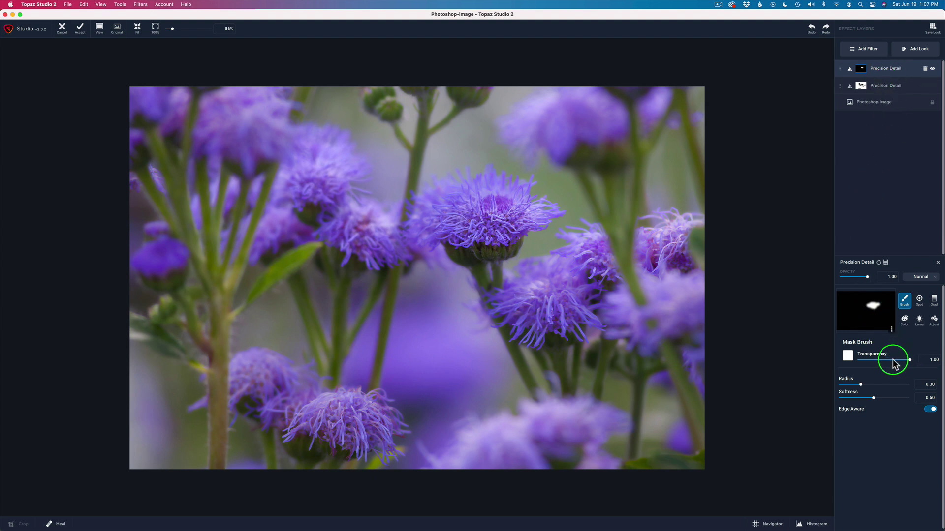
pyautogui.moveTo(465, 214); pyautogui.dragTo(490, 221)
pyautogui.click(894, 71)
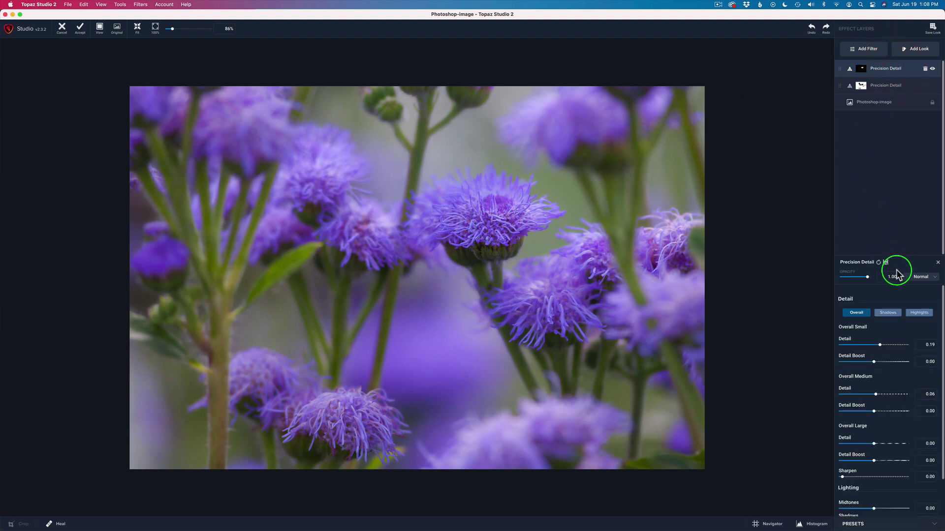
pyautogui.scroll(4, 468, 227)
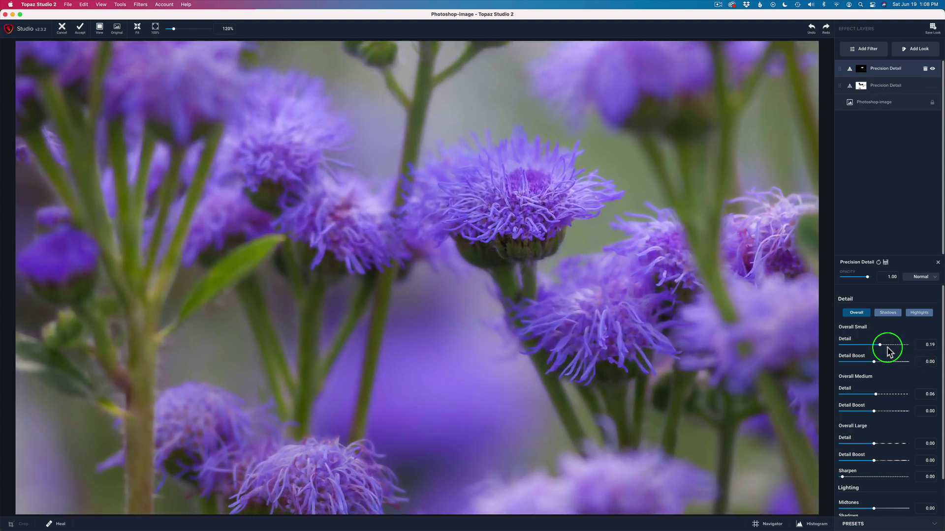
pyautogui.moveTo(881, 345); pyautogui.dragTo(877, 346)
pyautogui.click(633, 285)
pyautogui.scroll(-3, 632, 285)
pyautogui.scroll(2, 633, 284)
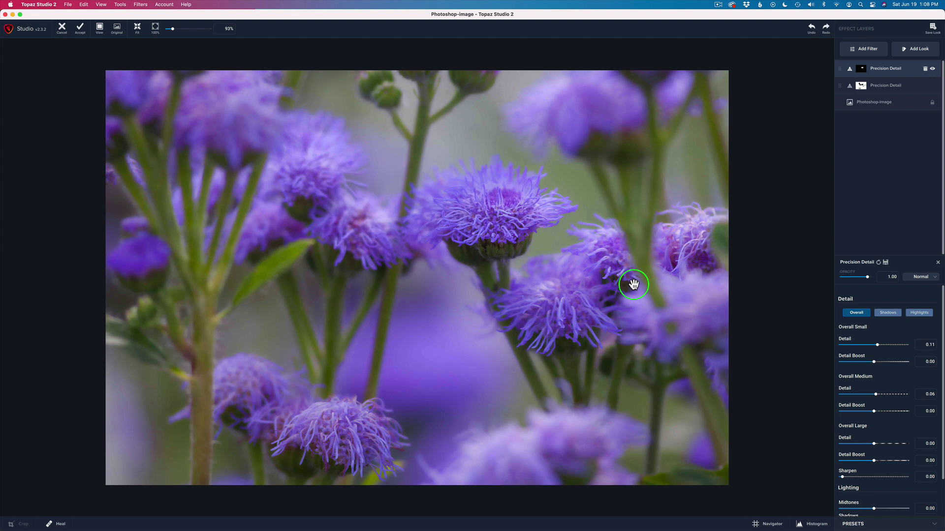
pyautogui.click(932, 70)
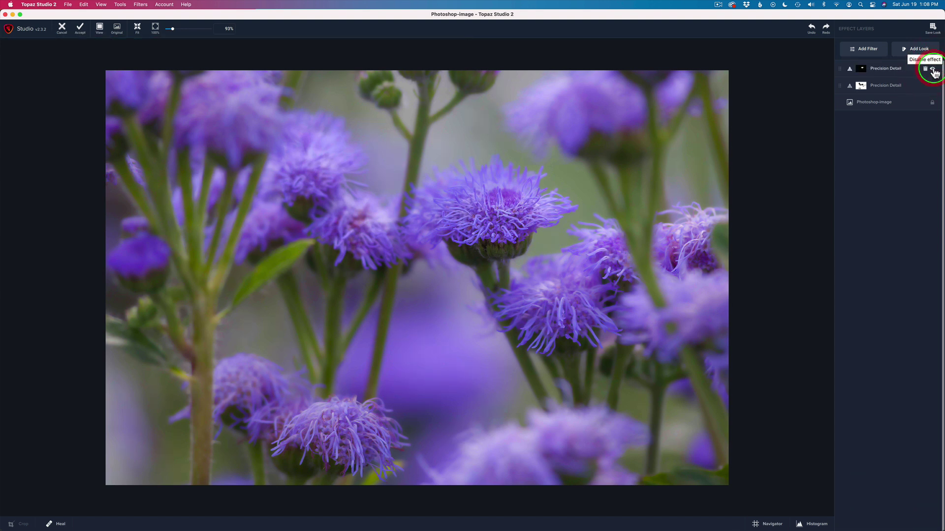
pyautogui.click(933, 70)
pyautogui.click(933, 70)
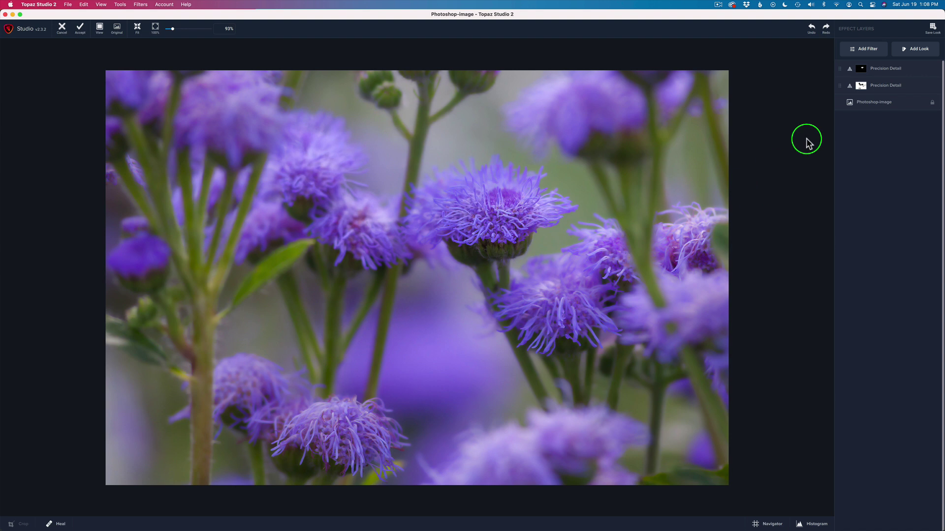
# Toggle the top Precision Detail layer to compare, then accept the edits back into Photoshop.
pyautogui.click(932, 70)
pyautogui.click(932, 70)
pyautogui.click(80, 30)
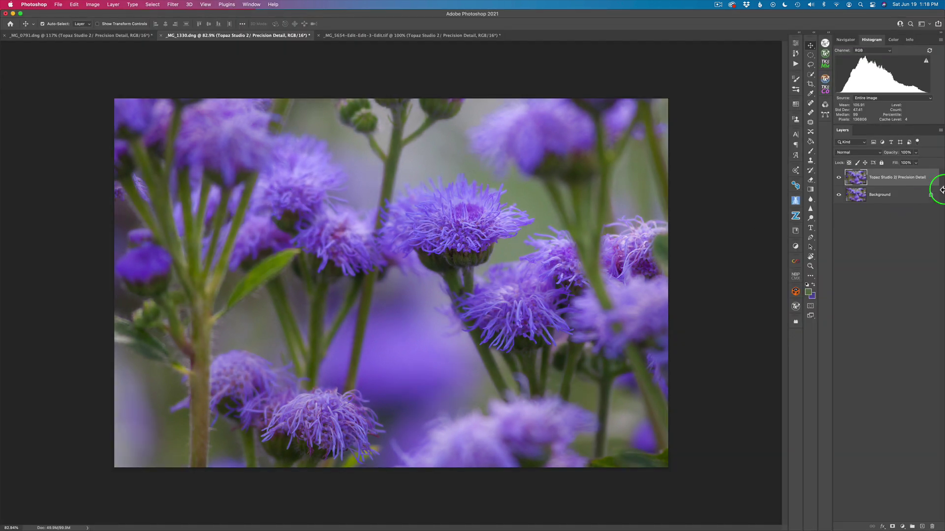
# Toggle the new Topaz layer to compare, then switch to the _MG_5654 chive blossom document.
pyautogui.click(838, 179)
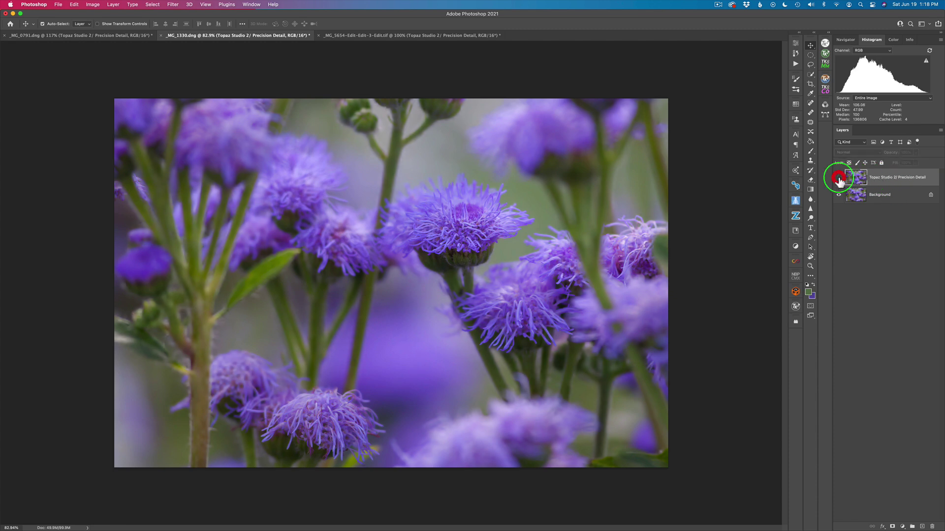
pyautogui.click(838, 179)
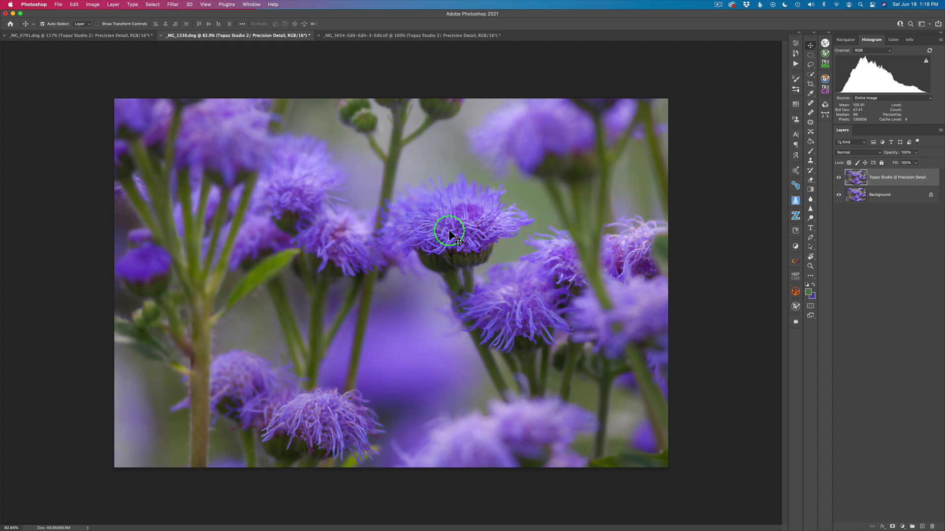
pyautogui.click(415, 36)
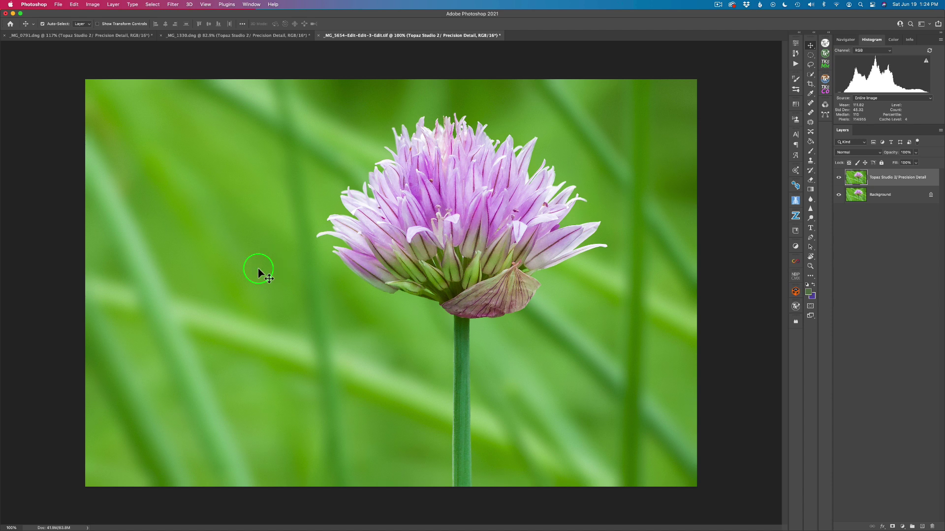
# Launch Topaz Studio 2 on the chive blossom photo from the Filter menu.
pyautogui.click(173, 4)
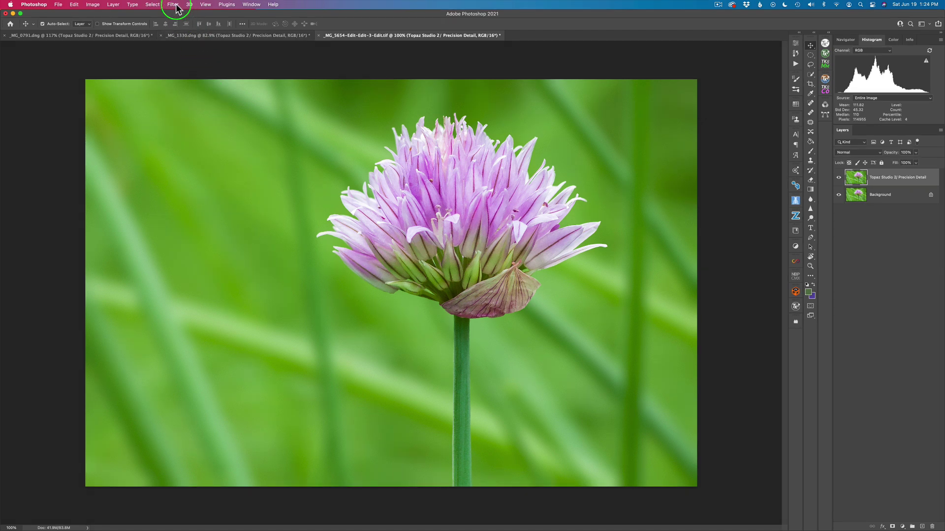
pyautogui.moveTo(270, 226)
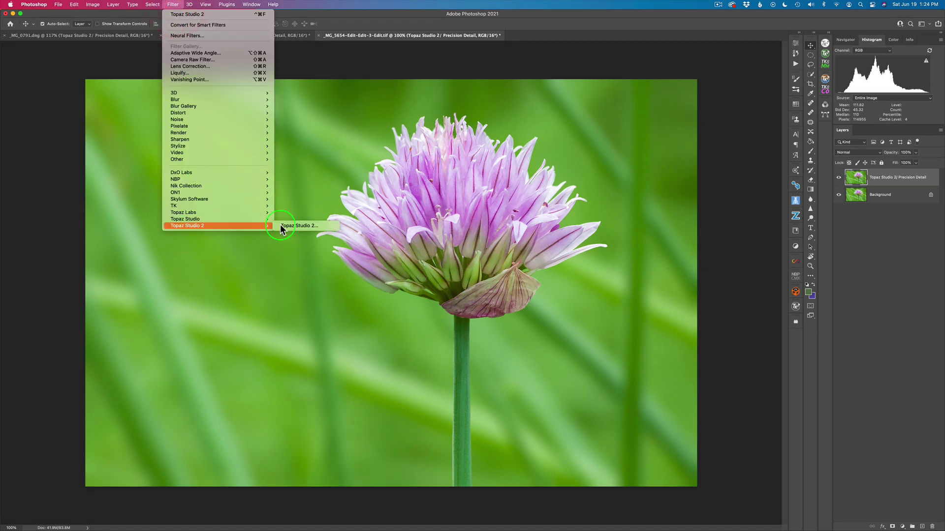
pyautogui.click(308, 225)
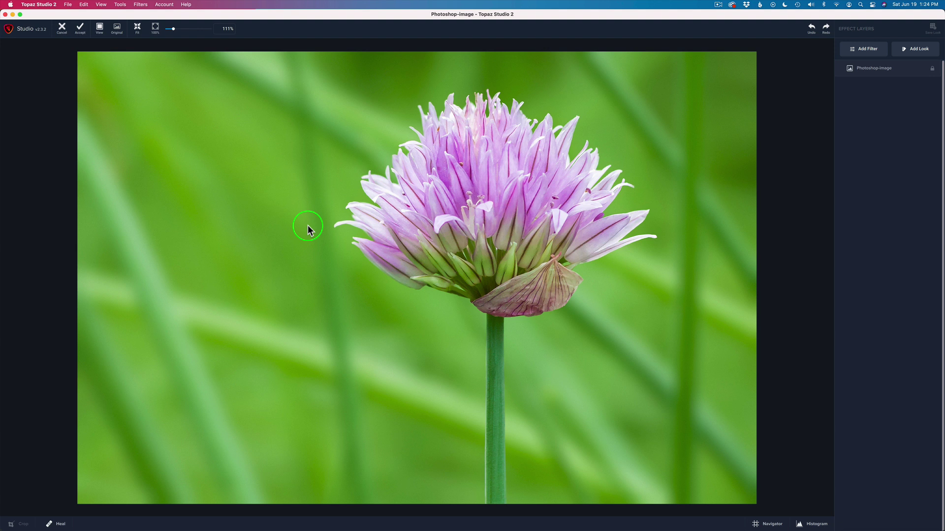
# Add Precision Detail with Overall Small and Overall Medium Detail both at -1.00, then compare with the original.
pyautogui.click(868, 51)
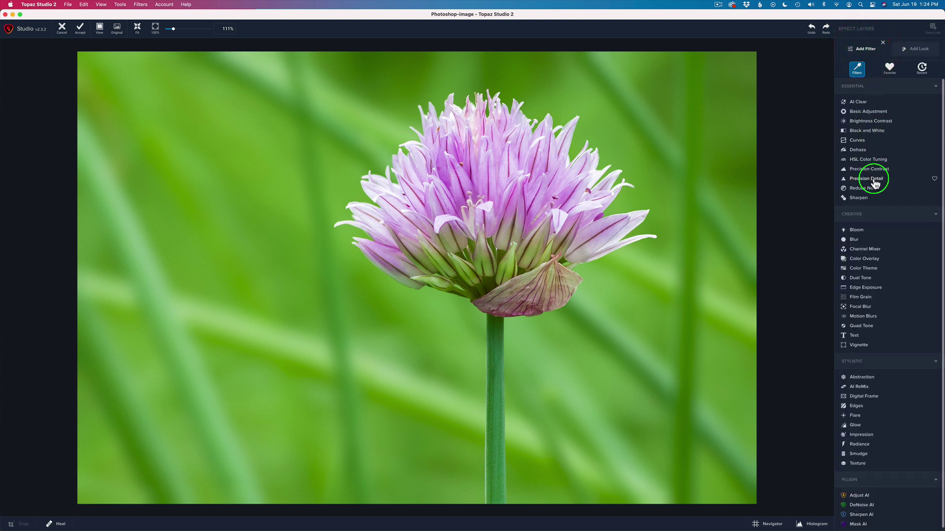
pyautogui.click(875, 180)
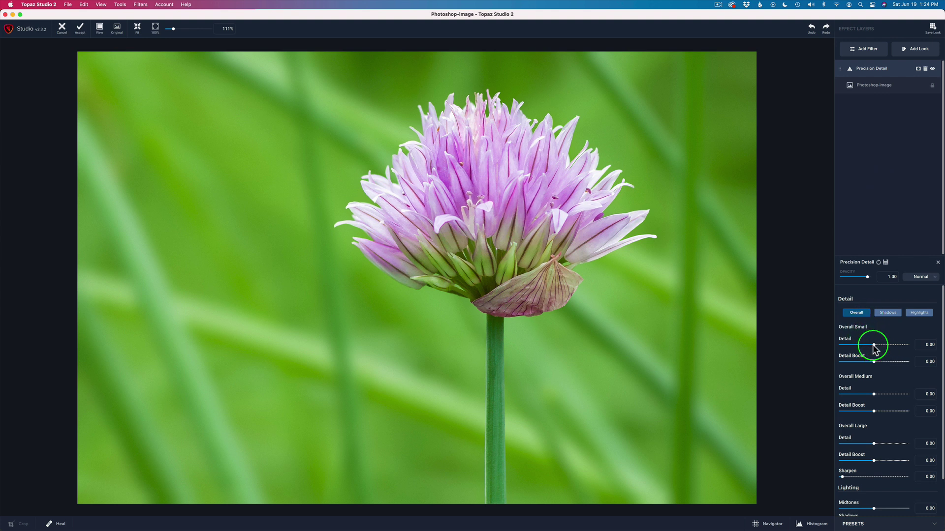
pyautogui.moveTo(874, 345); pyautogui.dragTo(821, 345)
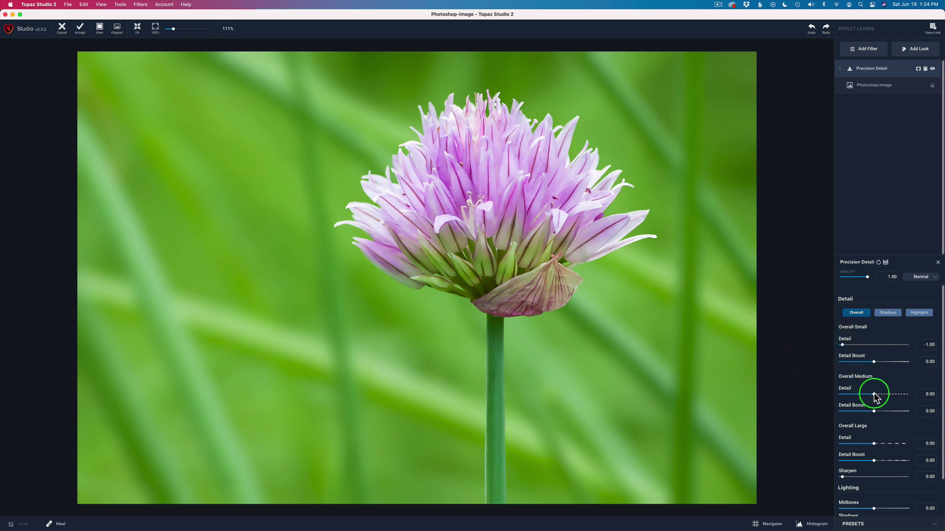
pyautogui.moveTo(873, 393); pyautogui.dragTo(823, 386)
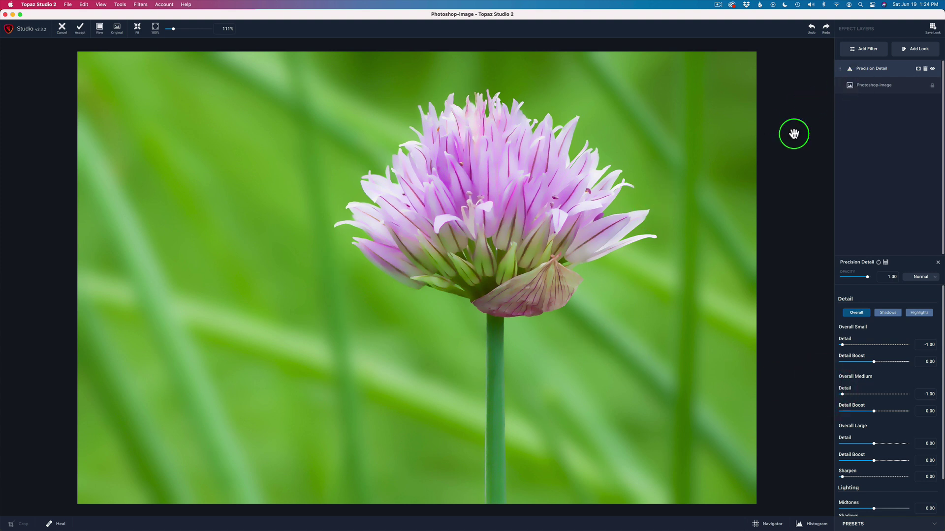
pyautogui.press('\\')
pyautogui.press('\\')
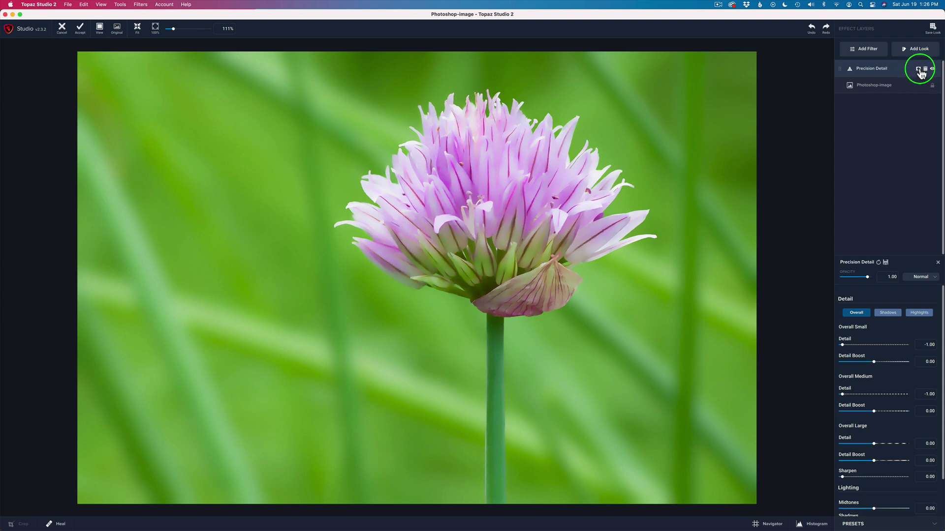
# Add a mask to the effect and, with a smaller brush, paint it off the chive blossom head.
pyautogui.click(918, 70)
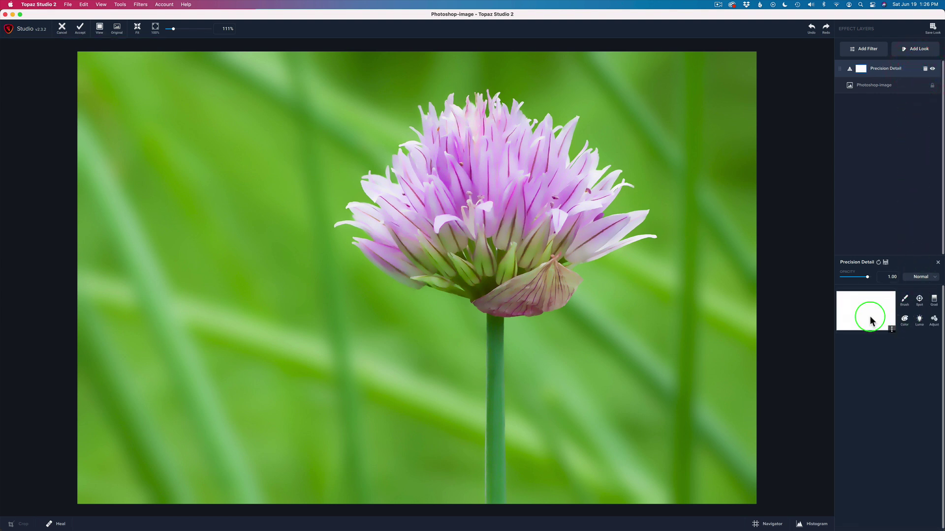
pyautogui.click(906, 303)
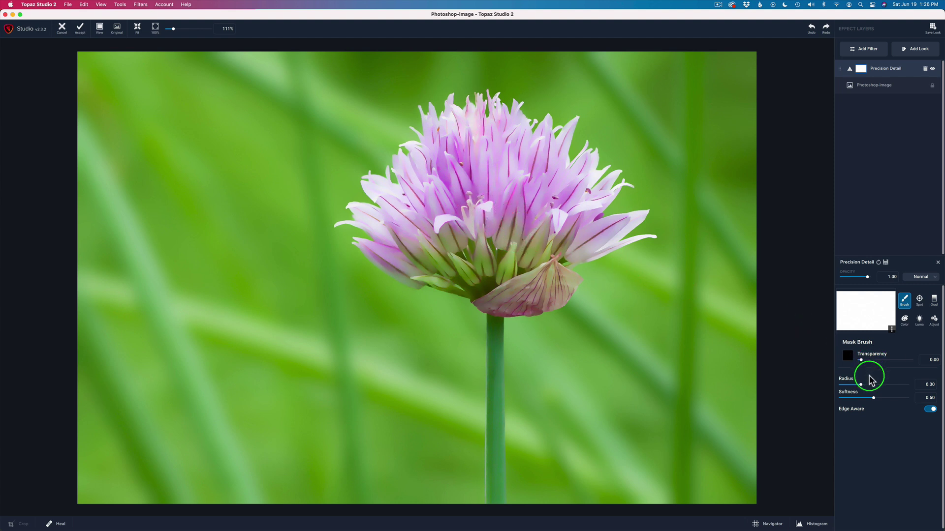
pyautogui.moveTo(860, 385); pyautogui.dragTo(853, 387)
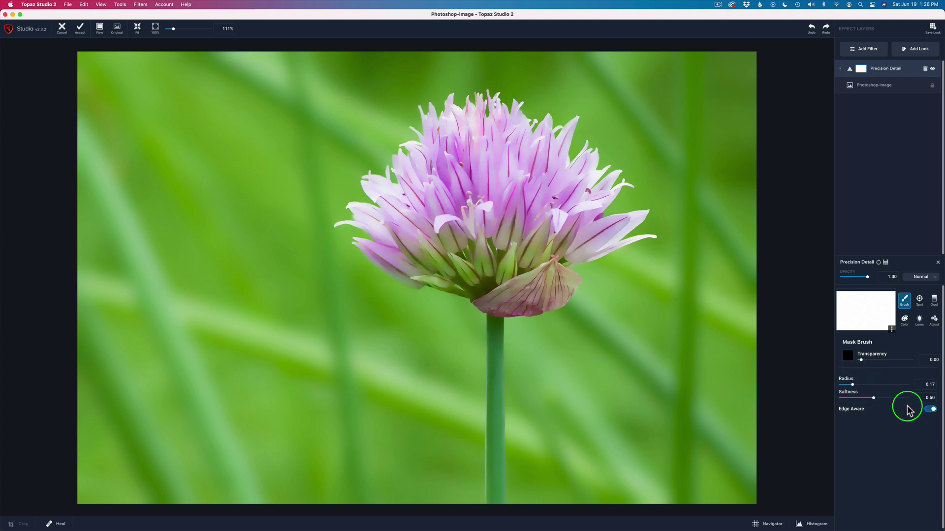
pyautogui.moveTo(490, 295)
pyautogui.mouseDown()
pyautogui.moveTo(408, 273)
pyautogui.moveTo(358, 239)
pyautogui.moveTo(373, 238)
pyautogui.moveTo(366, 228)
pyautogui.moveTo(341, 224)
pyautogui.moveTo(356, 209)
pyautogui.moveTo(383, 214)
pyautogui.moveTo(367, 180)
pyautogui.moveTo(393, 195)
pyautogui.moveTo(402, 154)
pyautogui.moveTo(410, 165)
pyautogui.moveTo(423, 142)
pyautogui.moveTo(423, 107)
pyautogui.moveTo(431, 129)
pyautogui.moveTo(452, 100)
pyautogui.moveTo(463, 111)
pyautogui.moveTo(499, 105)
pyautogui.mouseUp()
pyautogui.moveTo(512, 112)
pyautogui.mouseDown()
pyautogui.moveTo(542, 123)
pyautogui.moveTo(549, 138)
pyautogui.moveTo(554, 119)
pyautogui.moveTo(545, 142)
pyautogui.moveTo(572, 122)
pyautogui.moveTo(556, 179)
pyautogui.moveTo(585, 148)
pyautogui.moveTo(579, 173)
pyautogui.moveTo(590, 160)
pyautogui.moveTo(601, 189)
pyautogui.moveTo(622, 185)
pyautogui.moveTo(589, 218)
pyautogui.moveTo(639, 218)
pyautogui.moveTo(584, 242)
pyautogui.moveTo(648, 232)
pyautogui.moveTo(572, 243)
pyautogui.moveTo(564, 258)
pyautogui.moveTo(576, 274)
pyautogui.moveTo(555, 294)
pyautogui.moveTo(511, 307)
pyautogui.moveTo(384, 260)
pyautogui.moveTo(389, 228)
pyautogui.moveTo(455, 129)
pyautogui.moveTo(414, 167)
pyautogui.moveTo(426, 147)
pyautogui.moveTo(479, 120)
pyautogui.moveTo(578, 196)
pyautogui.moveTo(546, 274)
pyautogui.moveTo(599, 247)
pyautogui.moveTo(516, 280)
pyautogui.moveTo(485, 278)
pyautogui.moveTo(528, 288)
pyautogui.moveTo(518, 290)
pyautogui.moveTo(409, 244)
pyautogui.moveTo(401, 231)
pyautogui.moveTo(484, 132)
pyautogui.moveTo(427, 207)
pyautogui.moveTo(421, 243)
pyautogui.moveTo(516, 268)
pyautogui.moveTo(548, 258)
pyautogui.moveTo(566, 201)
pyautogui.moveTo(513, 151)
pyautogui.moveTo(485, 158)
pyautogui.moveTo(447, 200)
pyautogui.moveTo(485, 148)
pyautogui.moveTo(433, 235)
pyautogui.moveTo(525, 258)
pyautogui.moveTo(552, 204)
pyautogui.moveTo(538, 228)
pyautogui.moveTo(526, 215)
pyautogui.moveTo(532, 190)
pyautogui.moveTo(513, 156)
pyautogui.moveTo(482, 195)
pyautogui.moveTo(497, 259)
pyautogui.mouseUp()
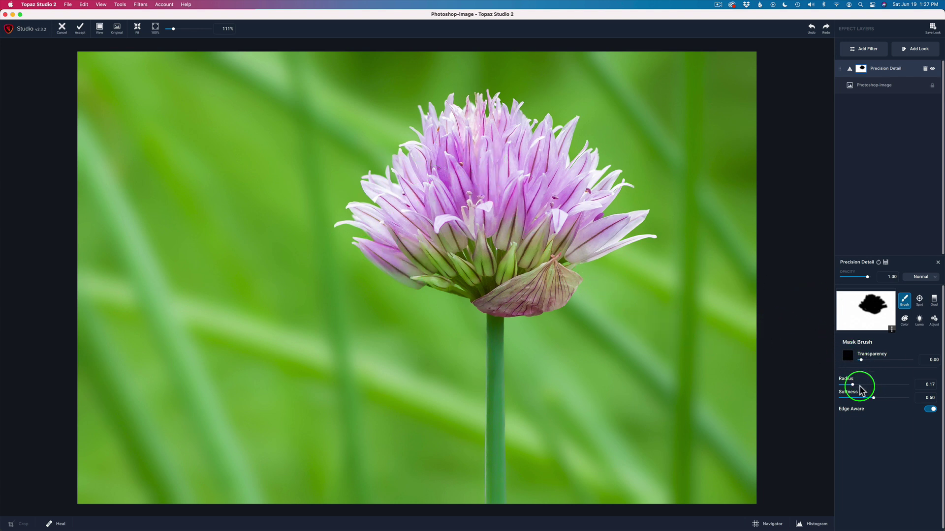
# Shrink the mask brush further and paint the softening off the flower stem.
pyautogui.moveTo(851, 385); pyautogui.dragTo(850, 386)
pyautogui.click(496, 318)
pyautogui.moveTo(496, 315)
pyautogui.mouseDown()
pyautogui.moveTo(496, 497)
pyautogui.moveTo(513, 461)
pyautogui.mouseUp()
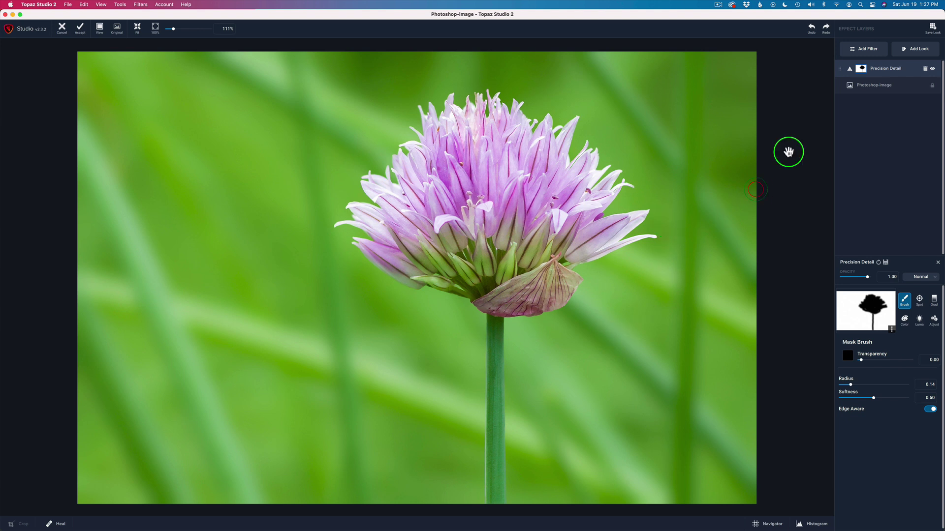
pyautogui.click(933, 69)
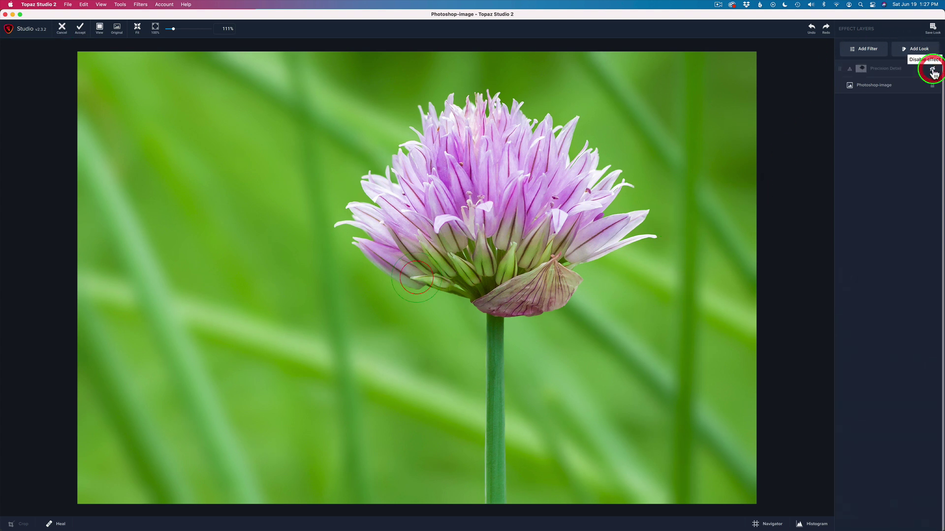
pyautogui.click(932, 70)
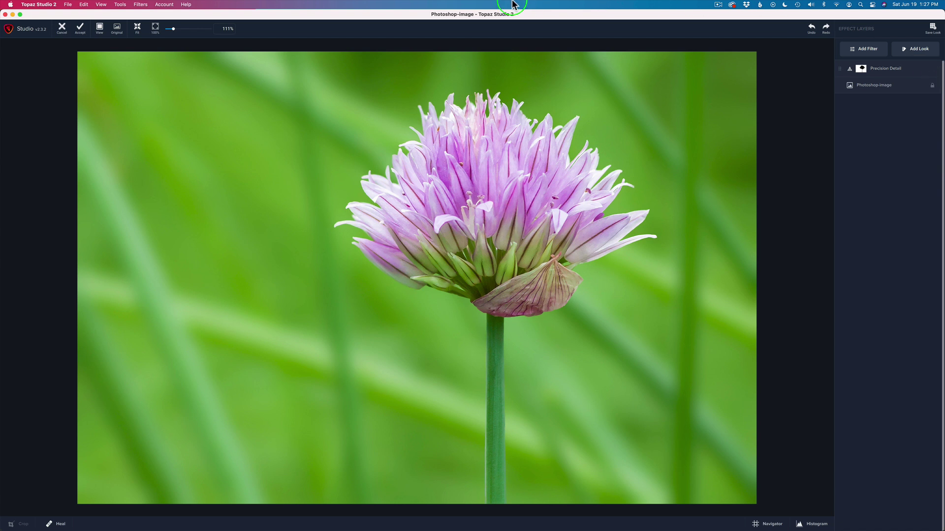
# Accept the Topaz edits into Photoshop and hide the returned Precision Detail layer to compare.
pyautogui.click(81, 29)
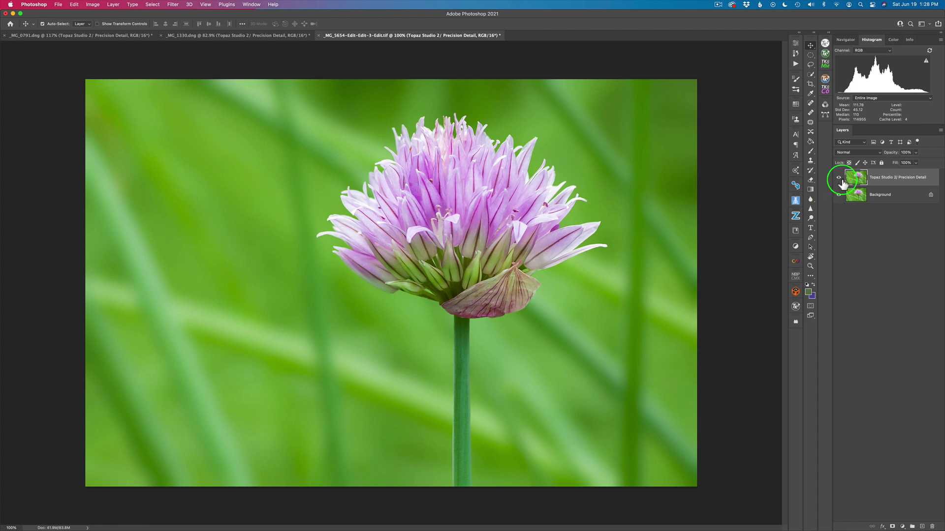
pyautogui.click(839, 178)
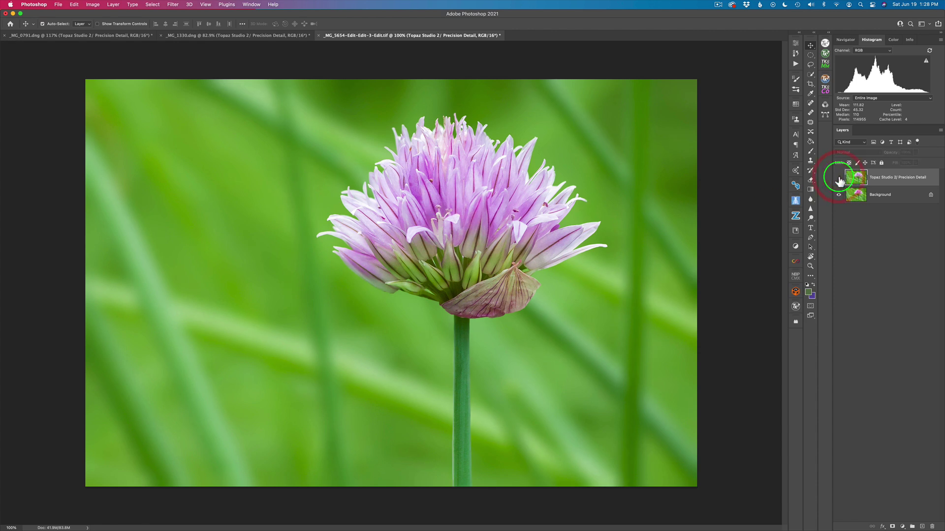